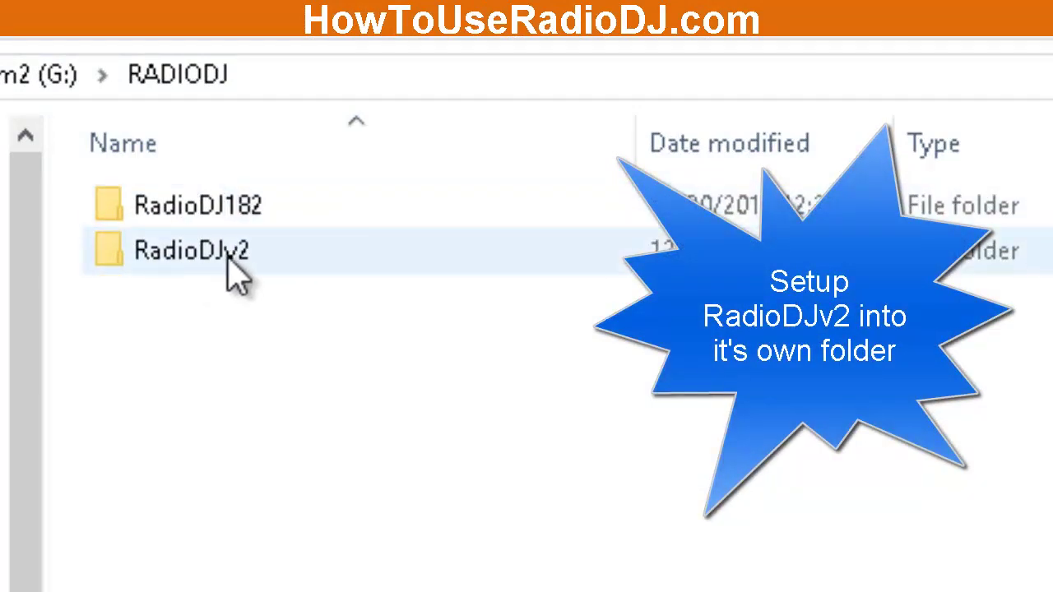
Open the RadioDJ182 folder and launch its RadioDJ.exe
{"action": "mouse_move", "coordinate": [232, 264]}
{"action": "double_click", "coordinate": [247, 216]}
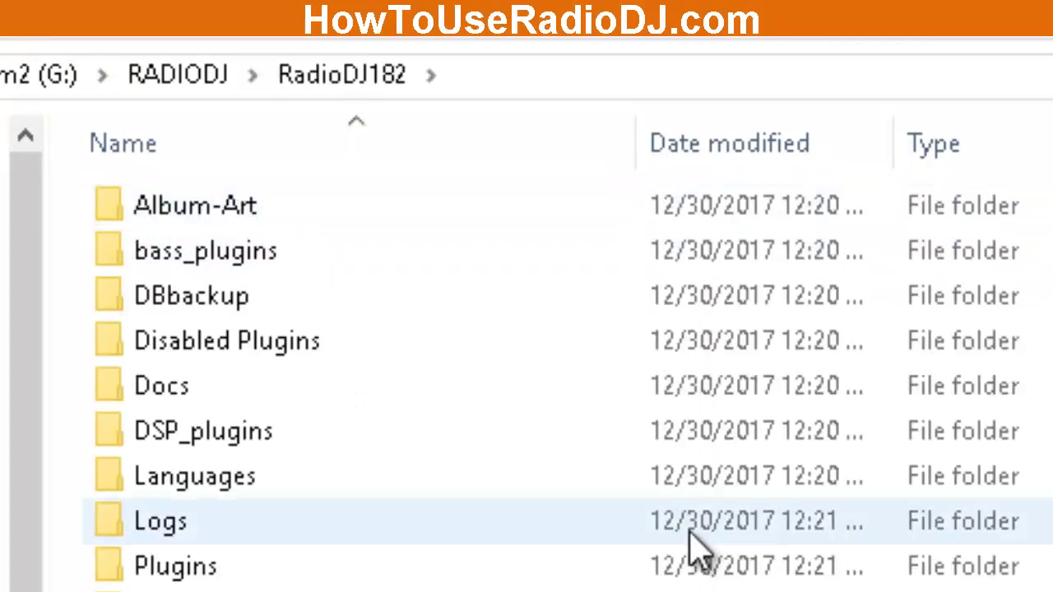
{"action": "scroll", "coordinate": [693, 552], "scroll_direction": "down", "scroll_amount": 6}
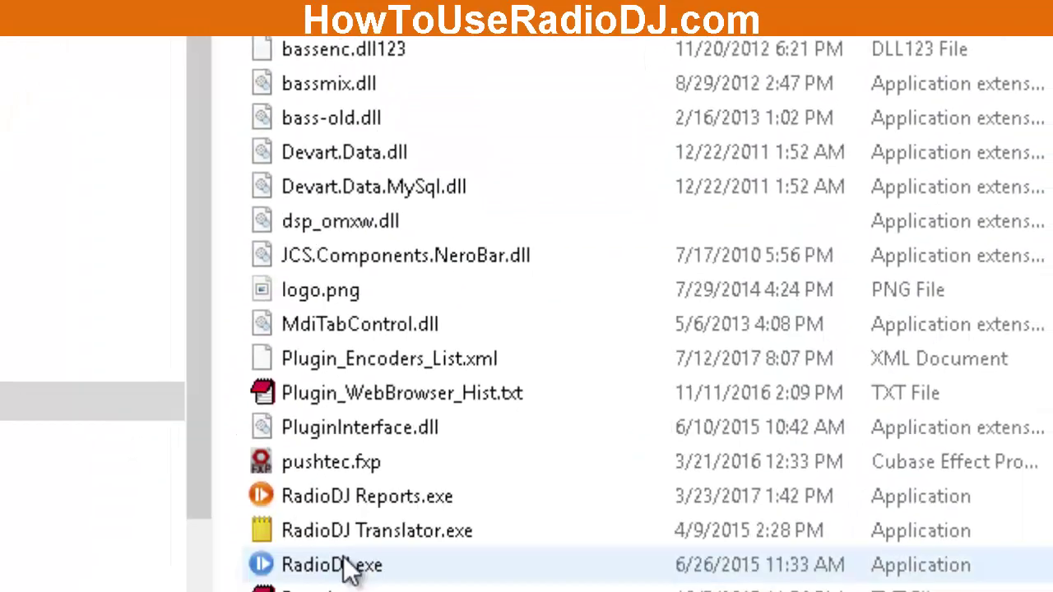
{"action": "double_click", "coordinate": [382, 395]}
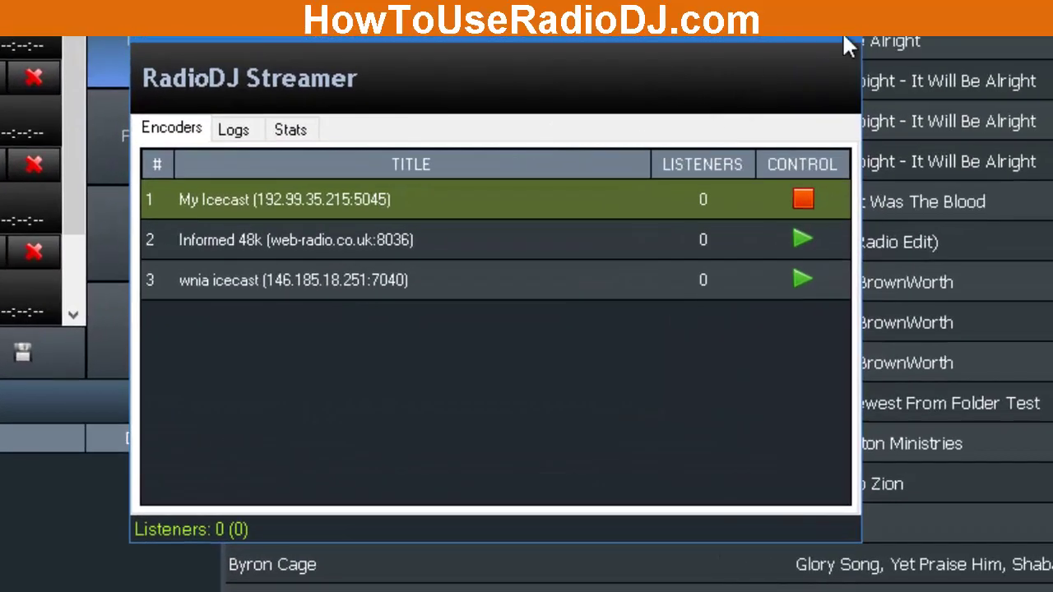
Clear away the RadioDJ Streamer and M1 Limiter Lite windows and exit RadioDJ v1.8.2
{"action": "left_click", "coordinate": [839, 33]}
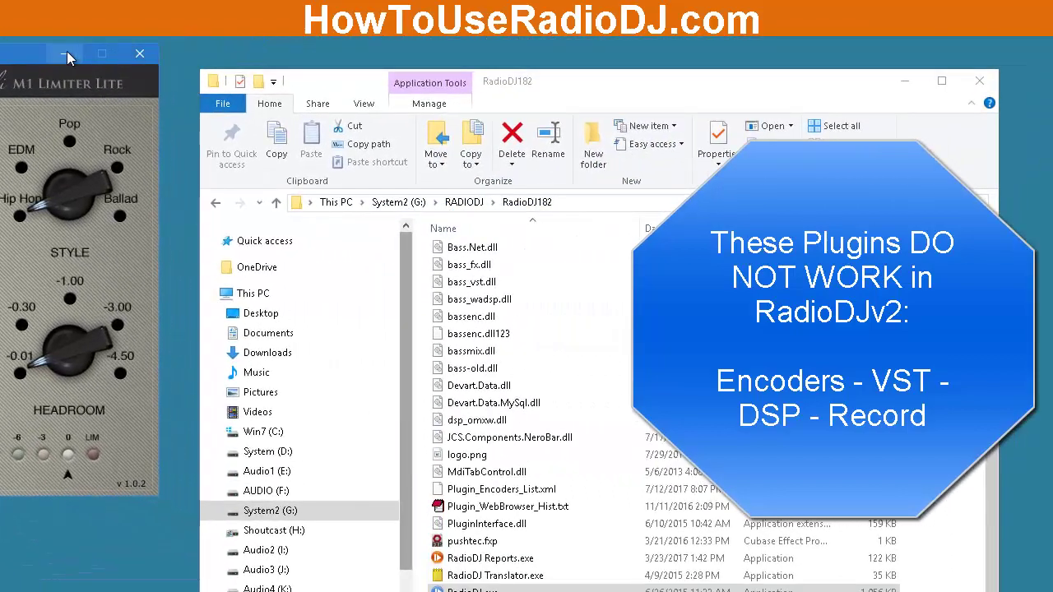
{"action": "left_click", "coordinate": [66, 54]}
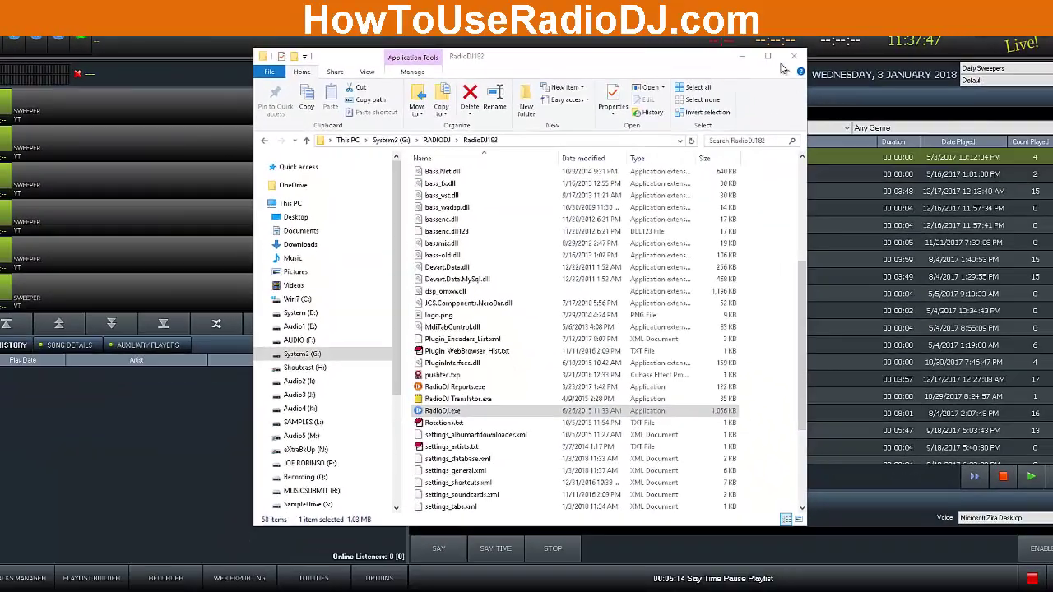
{"action": "key", "text": "alt+F4"}
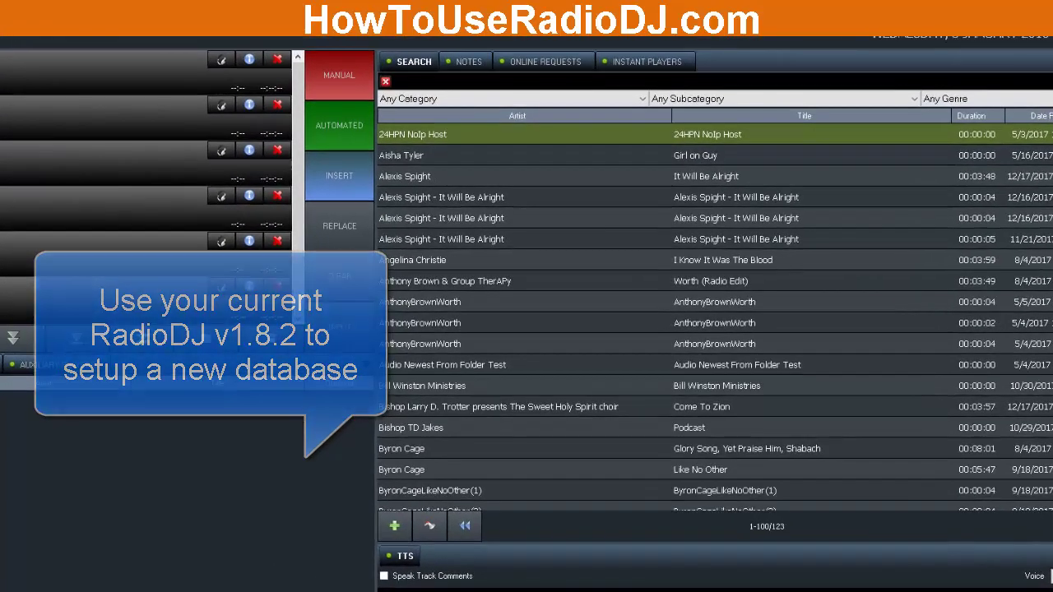
{"action": "key", "text": "alt+F4"}
{"action": "left_click", "coordinate": [506, 355]}
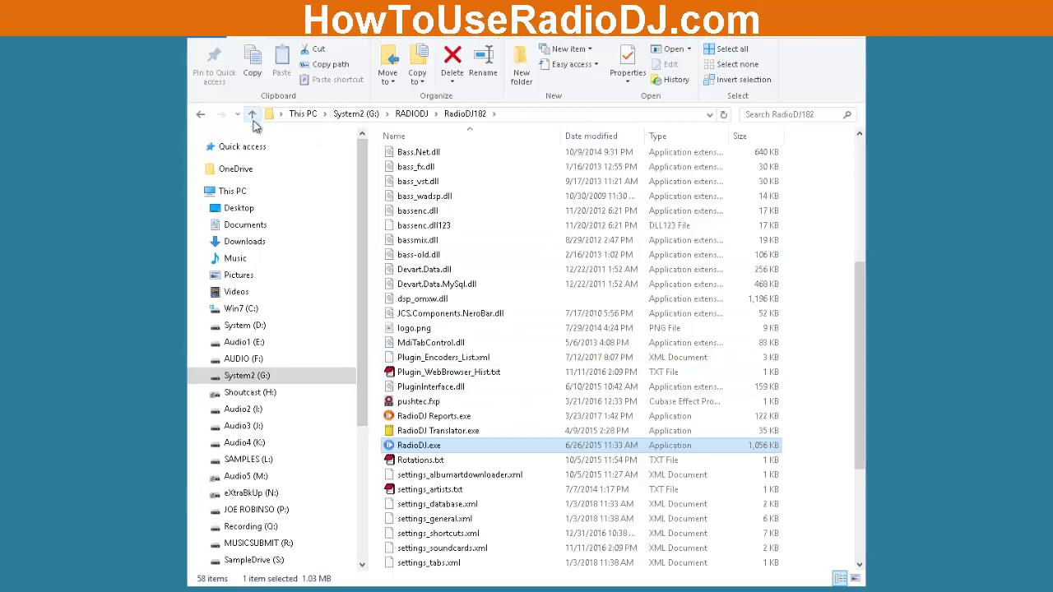
Launch RadioDJ.exe from the RadioDJv2 folder to view its current library, and exit the program
{"action": "left_click", "coordinate": [254, 116]}
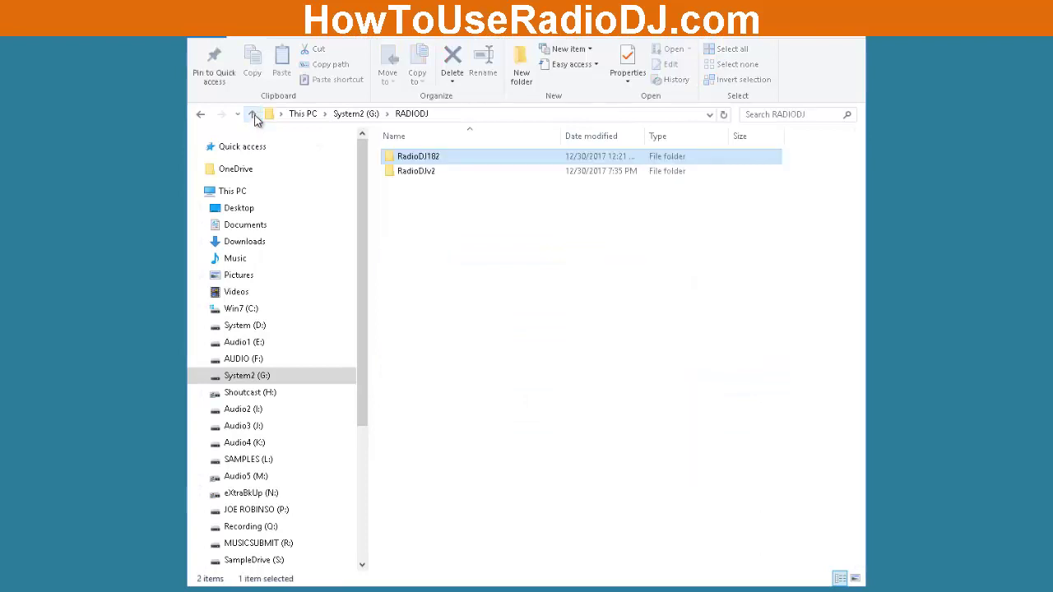
{"action": "left_click", "coordinate": [427, 179]}
{"action": "double_click", "coordinate": [427, 179]}
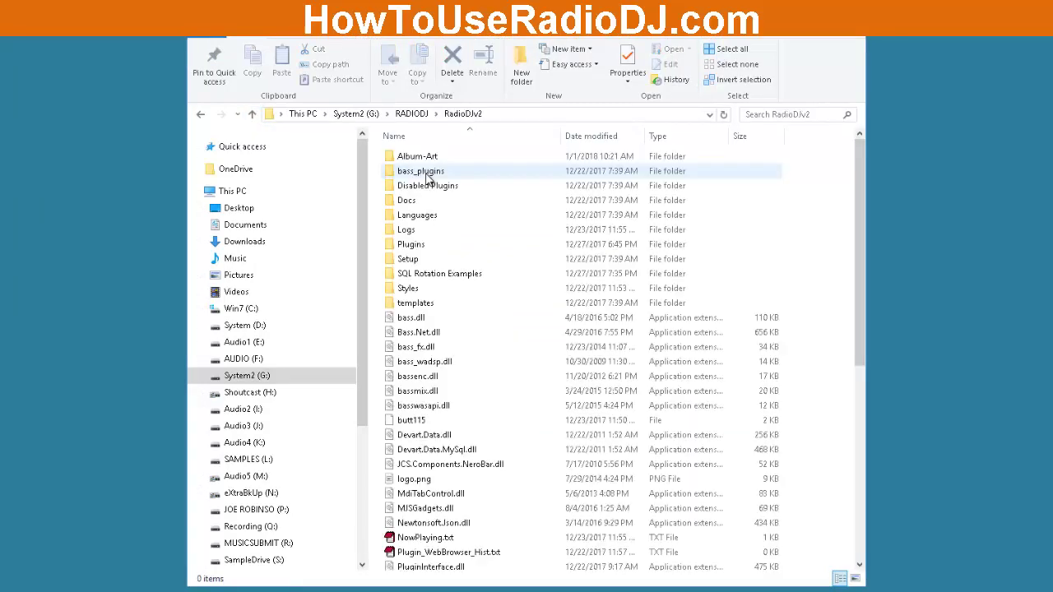
{"action": "scroll", "coordinate": [421, 428], "scroll_direction": "down", "scroll_amount": 4}
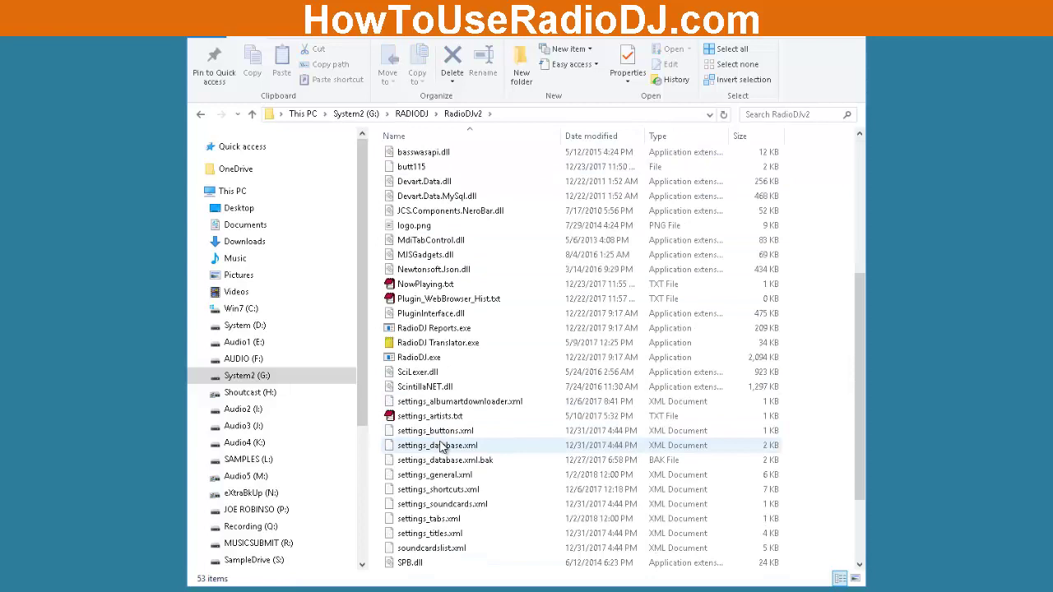
{"action": "left_click", "coordinate": [422, 358]}
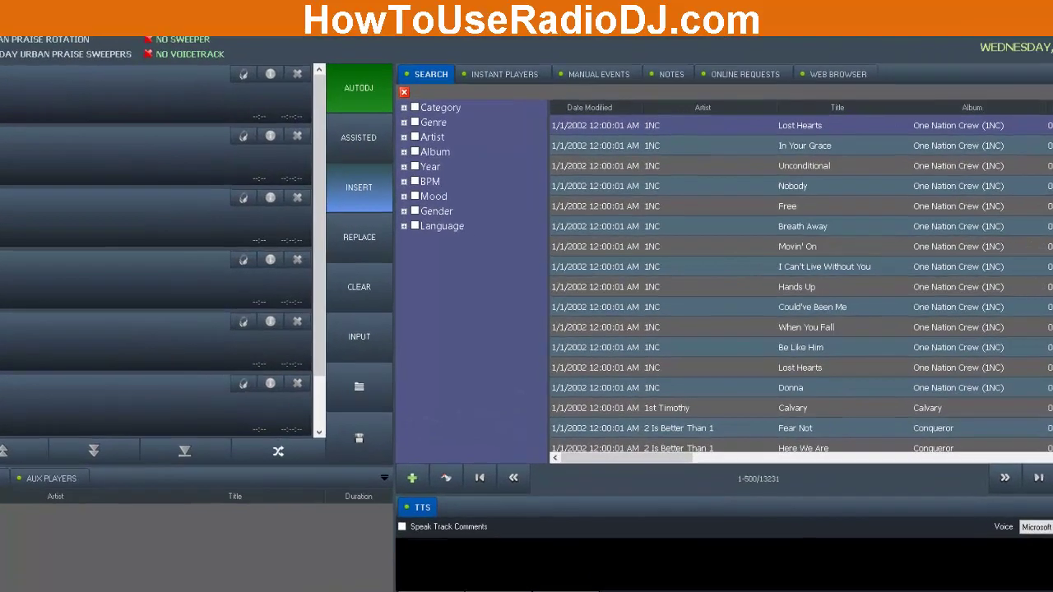
{"action": "key", "text": "alt+F4"}
{"action": "left_click", "coordinate": [502, 358]}
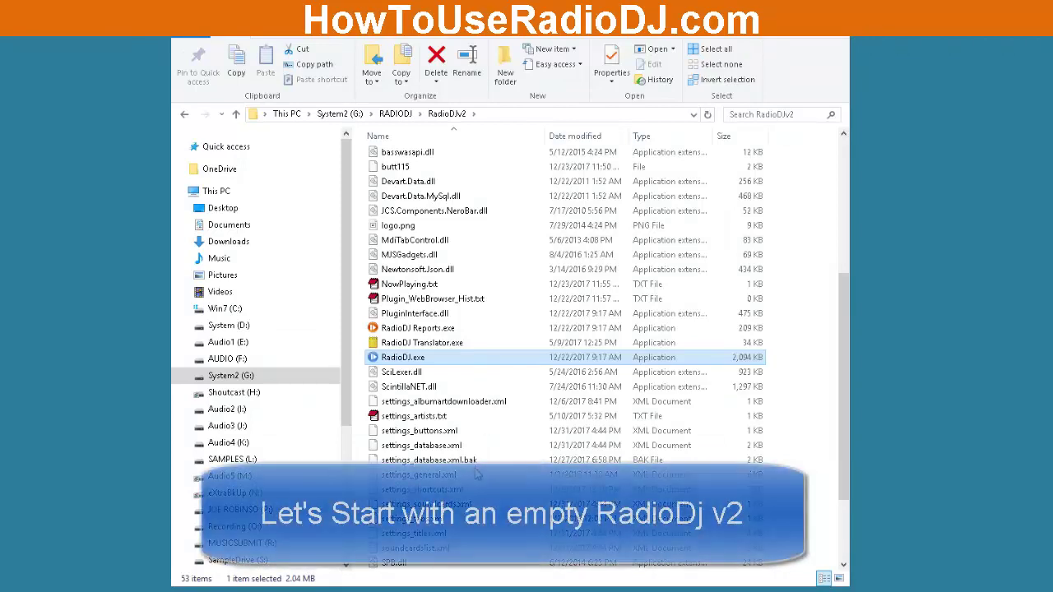
Open the Setup folder inside RadioDJv2 and start Database Setup.exe
{"action": "scroll", "coordinate": [845, 405], "scroll_direction": "up", "scroll_amount": 6}
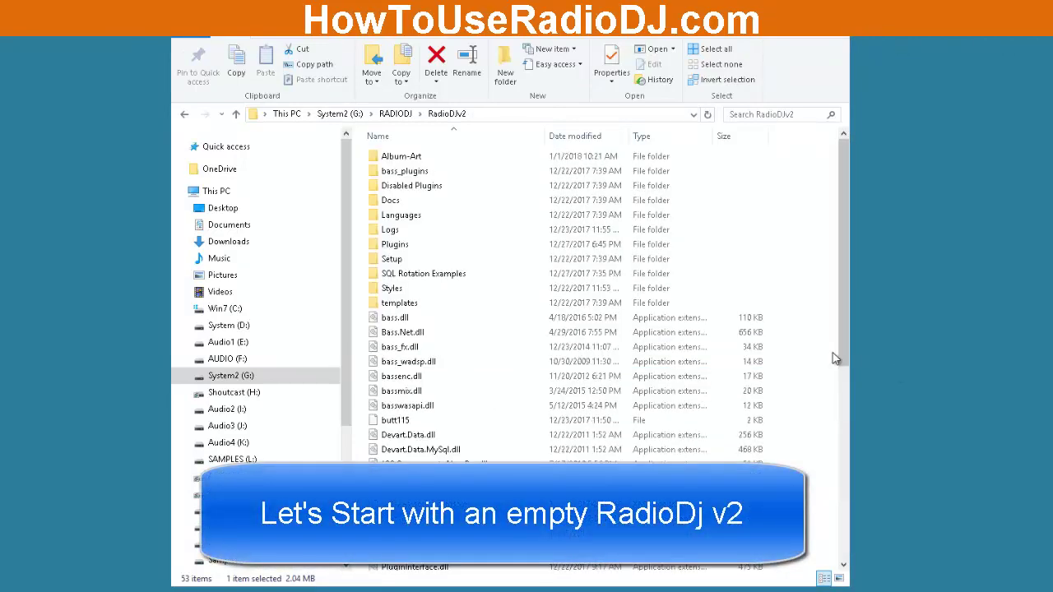
{"action": "left_click", "coordinate": [448, 113]}
{"action": "left_click", "coordinate": [401, 260]}
{"action": "double_click", "coordinate": [400, 260]}
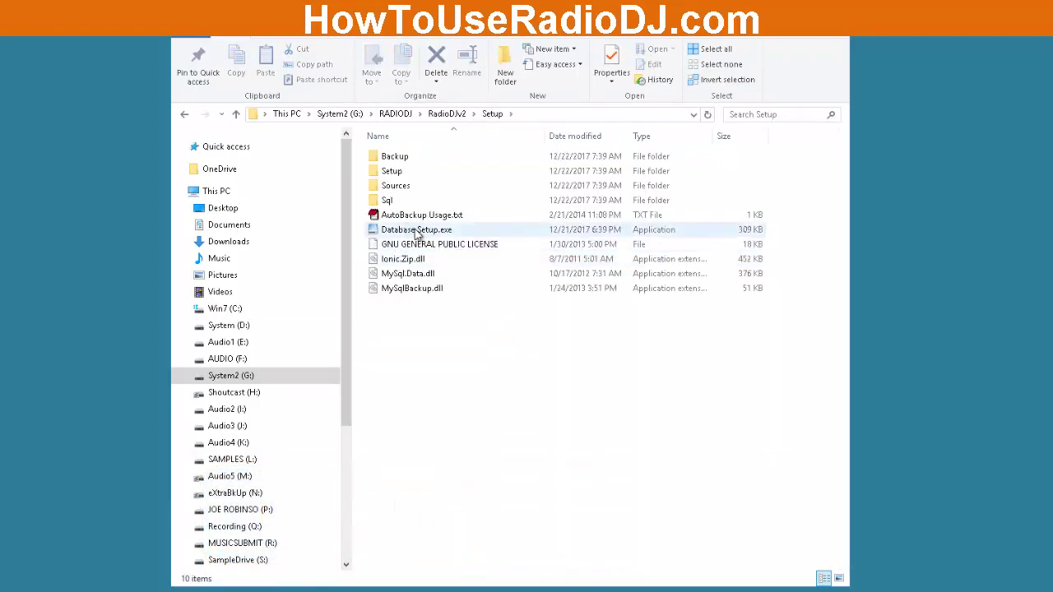
{"action": "left_click", "coordinate": [417, 233]}
{"action": "double_click", "coordinate": [417, 231]}
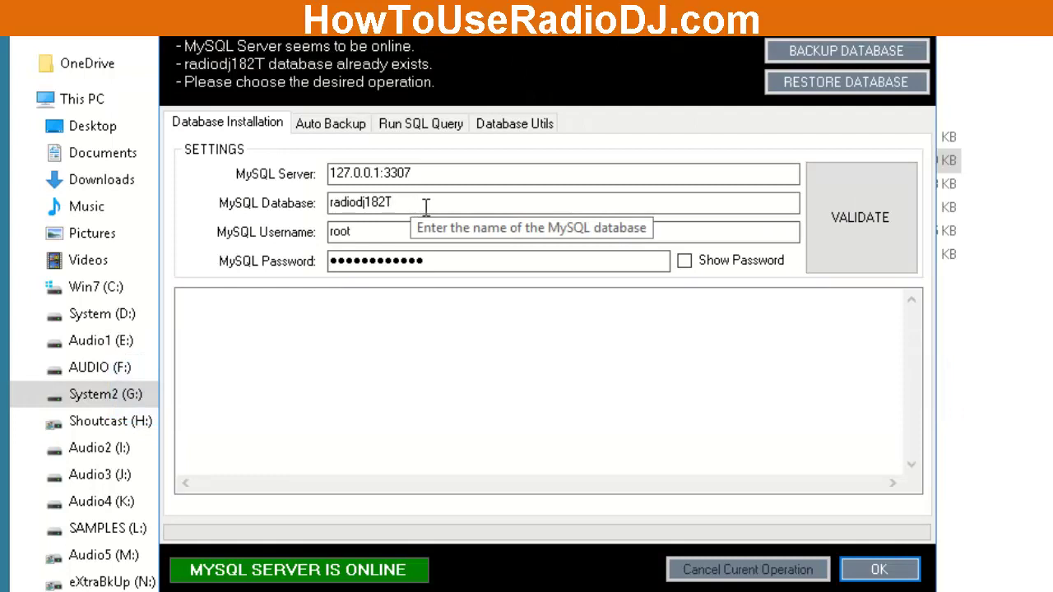
Set the MySQL database name to radiodj182New and validate the connection settings
{"action": "key", "text": "BackSpace"}
{"action": "type", "text": "New"}
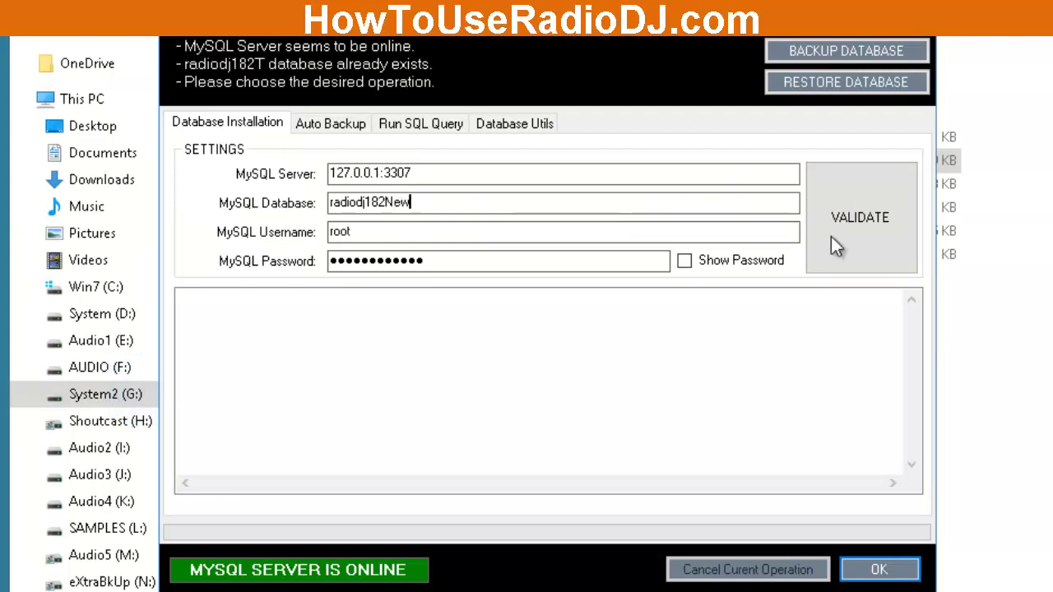
{"action": "left_click", "coordinate": [865, 223]}
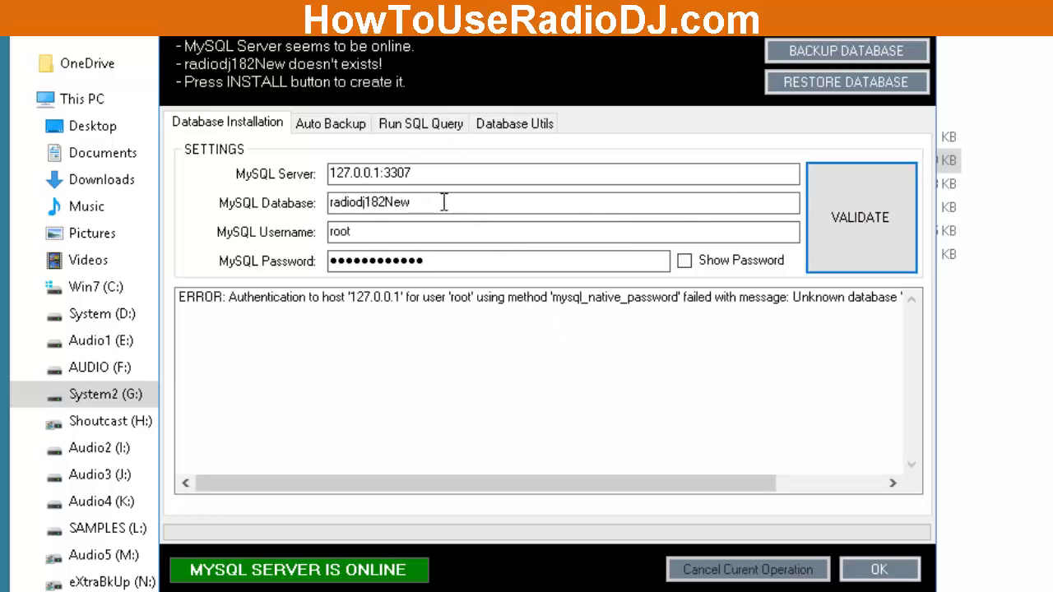
Install the radiodj182New database, confirm the installation, and close the database setup tool
{"action": "double_click", "coordinate": [352, 202]}
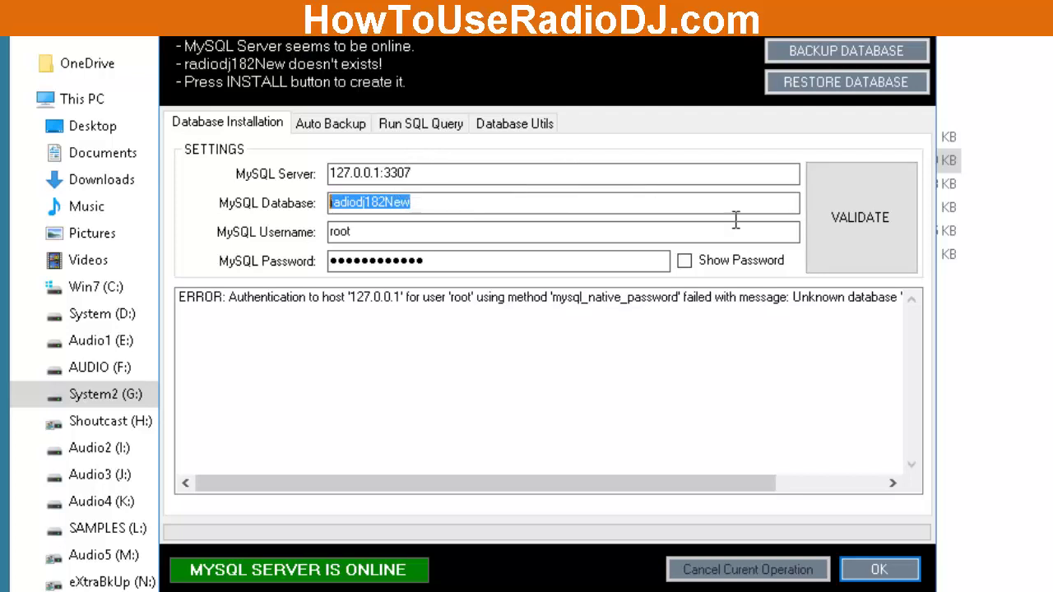
{"action": "left_click", "coordinate": [437, 206]}
{"action": "left_click_drag", "start_coordinate": [444, 202], "coordinate": [318, 206]}
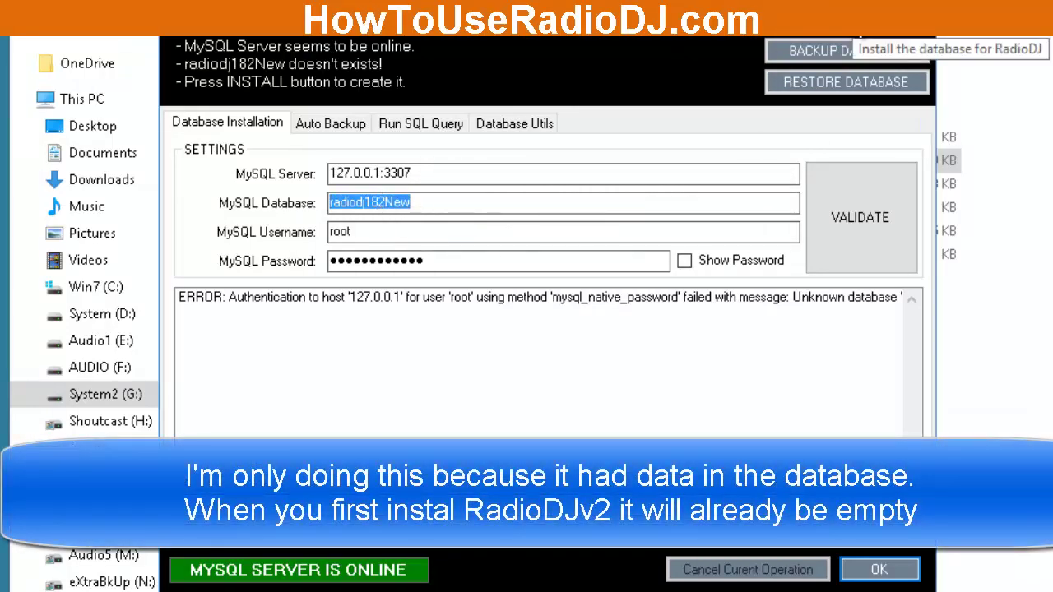
{"action": "left_click", "coordinate": [852, 24]}
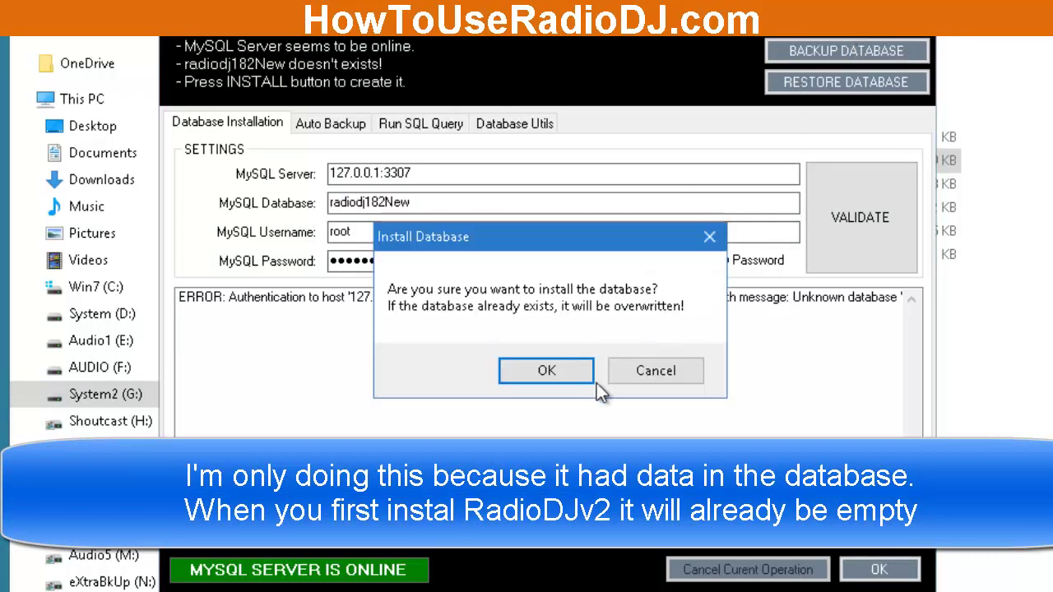
{"action": "left_click", "coordinate": [553, 370]}
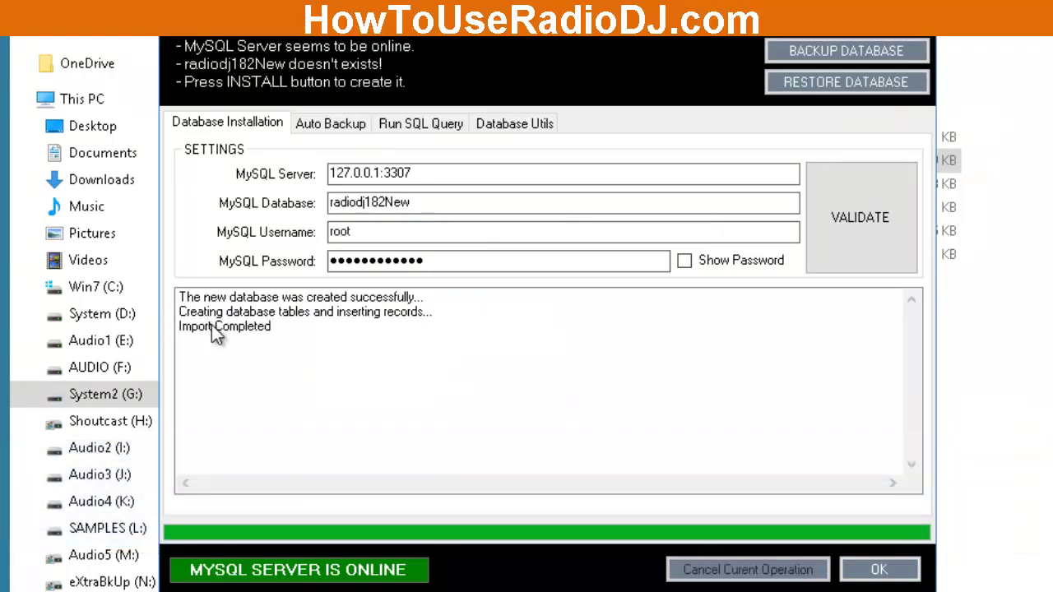
{"action": "left_click", "coordinate": [878, 569]}
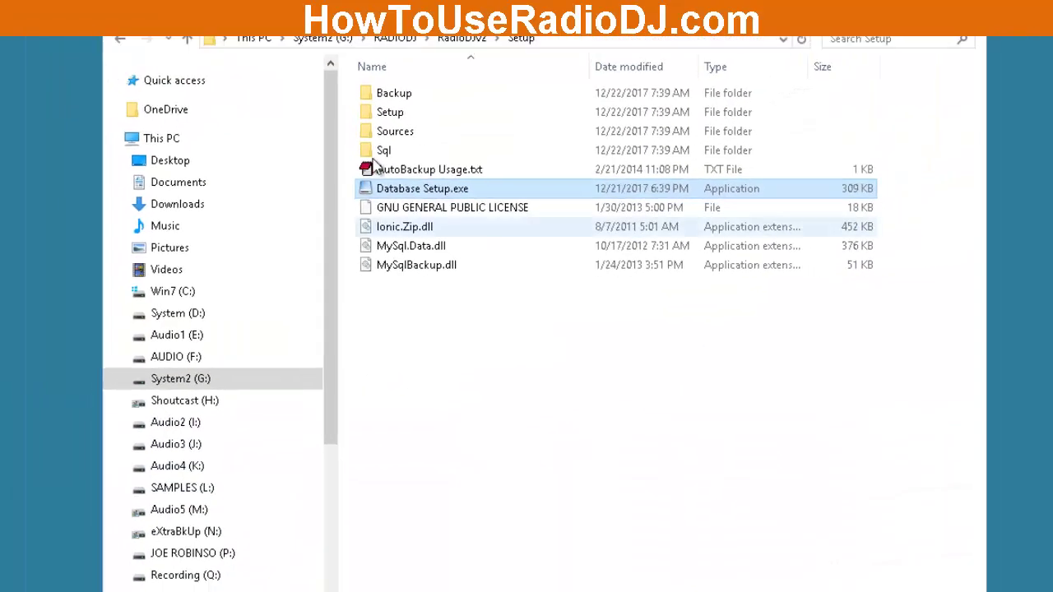
Return to the RadioDJv2 folder and launch RadioDJ.exe
{"action": "left_click", "coordinate": [318, 145]}
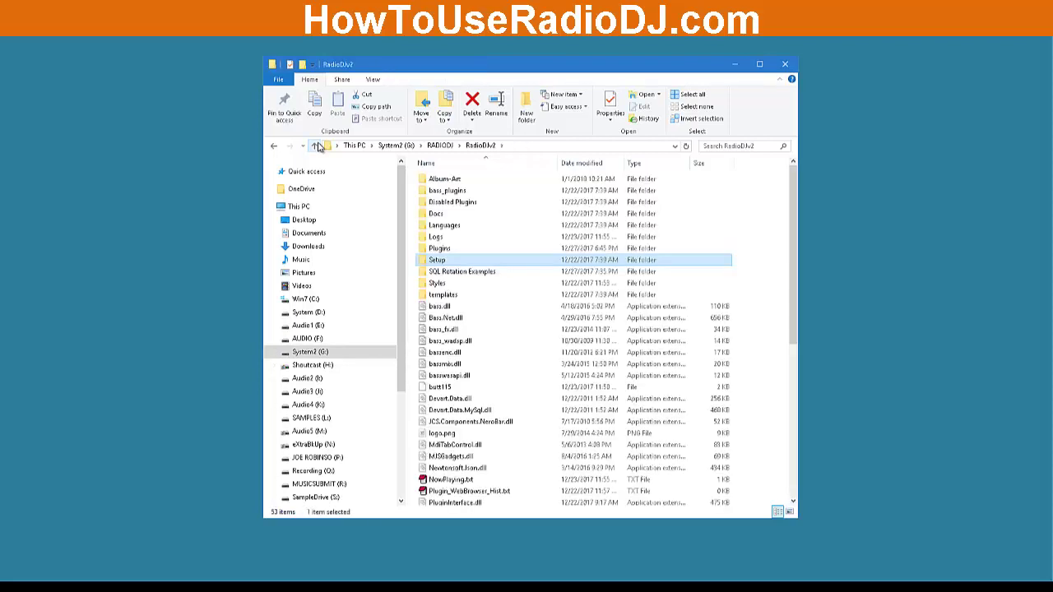
{"action": "scroll", "coordinate": [493, 280], "scroll_direction": "down", "scroll_amount": 8}
{"action": "scroll", "coordinate": [692, 396], "scroll_direction": "up", "scroll_amount": 3}
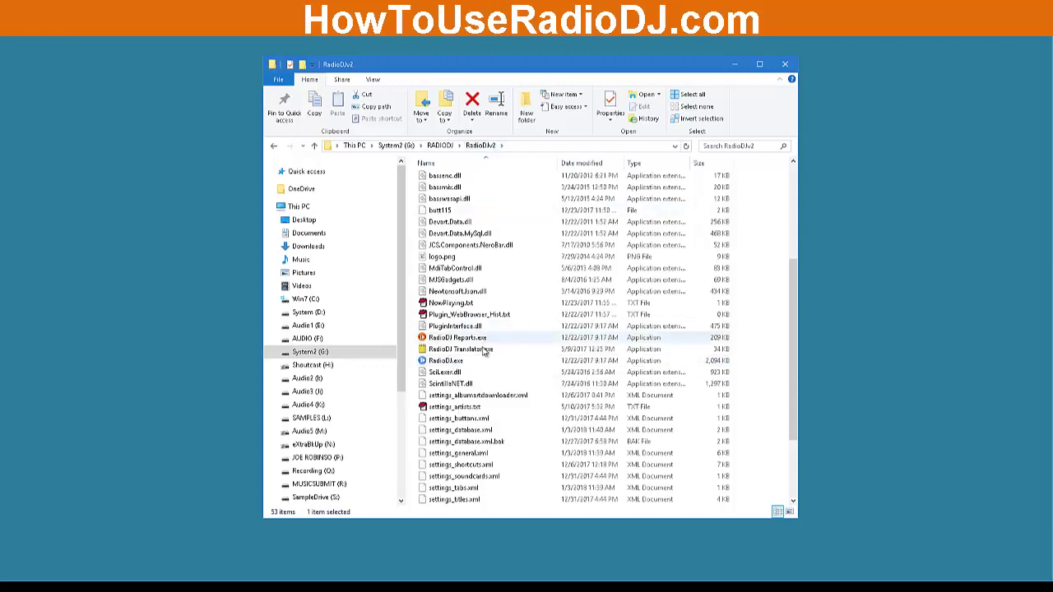
{"action": "left_click", "coordinate": [448, 363]}
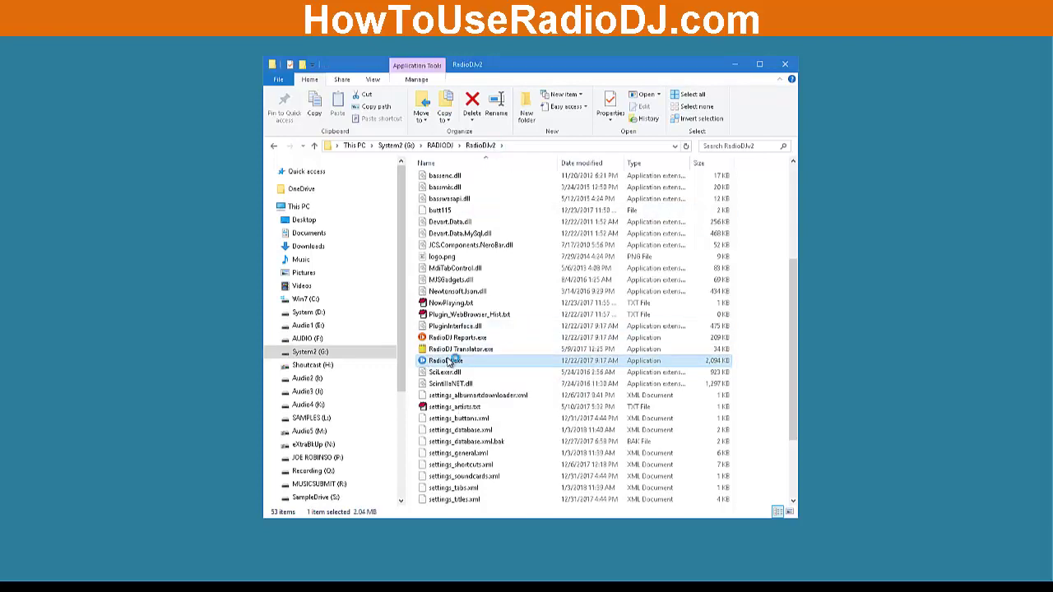
{"action": "double_click", "coordinate": [448, 363]}
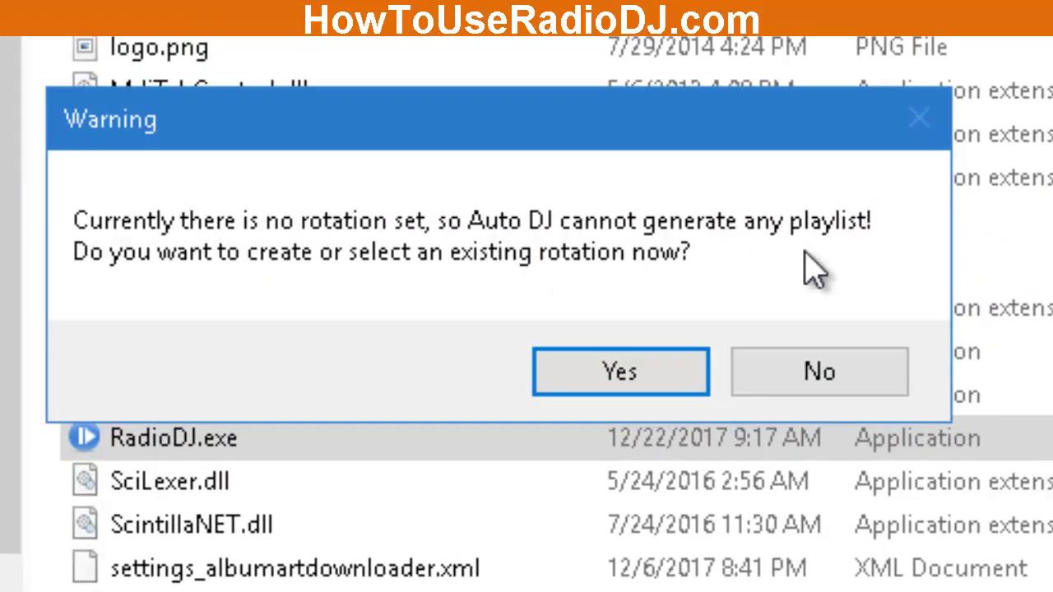
Add a Music, 2000s track to the Default rotation with Least Recently Played selection and no sweeper, and save the rotation
{"action": "left_click", "coordinate": [635, 383]}
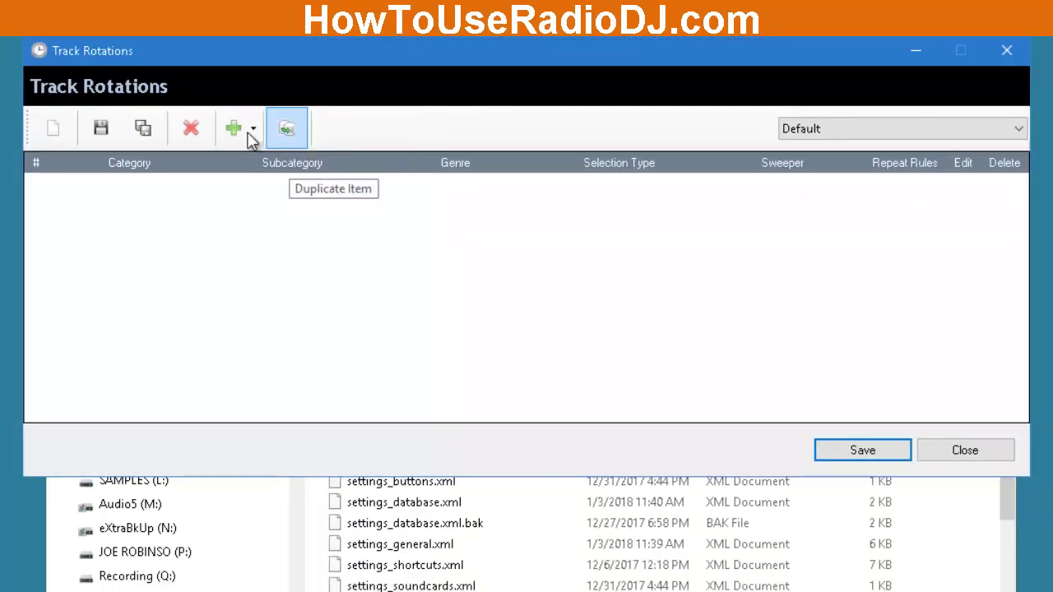
{"action": "left_click", "coordinate": [252, 128]}
{"action": "left_click", "coordinate": [287, 163]}
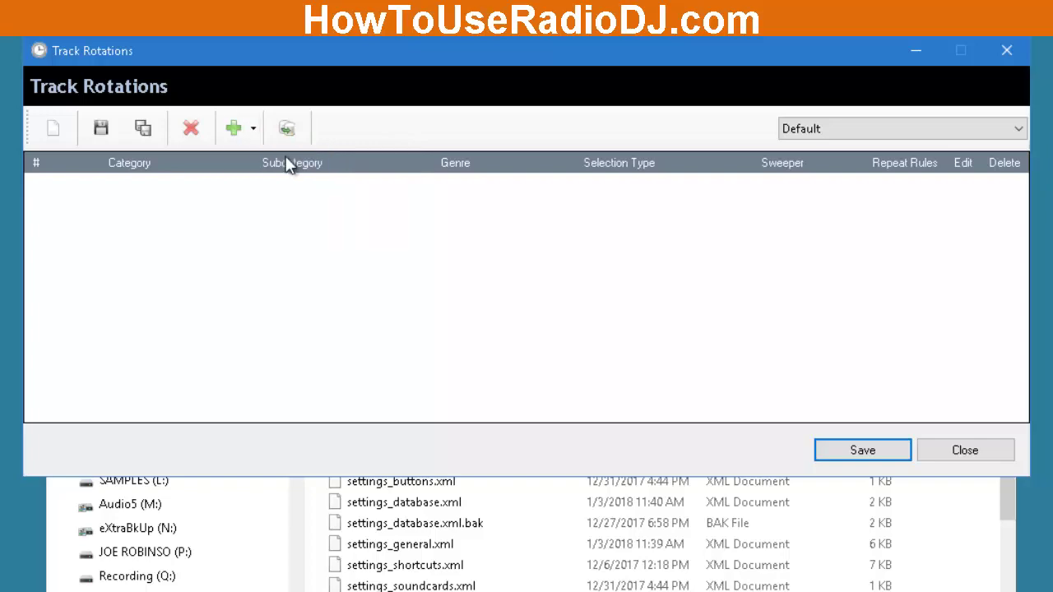
{"action": "left_click", "coordinate": [650, 484]}
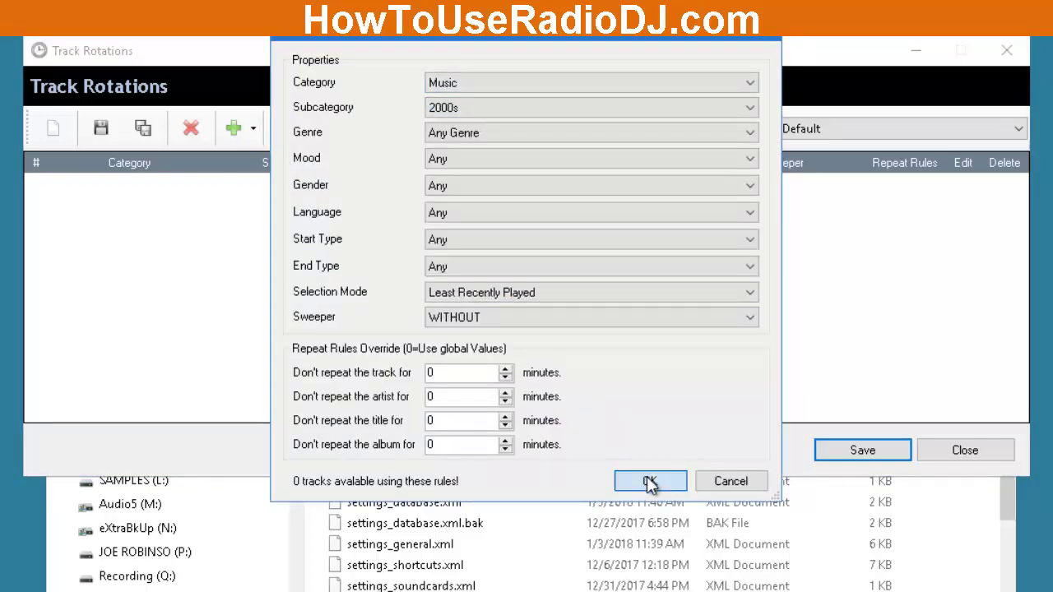
{"action": "left_click", "coordinate": [863, 450]}
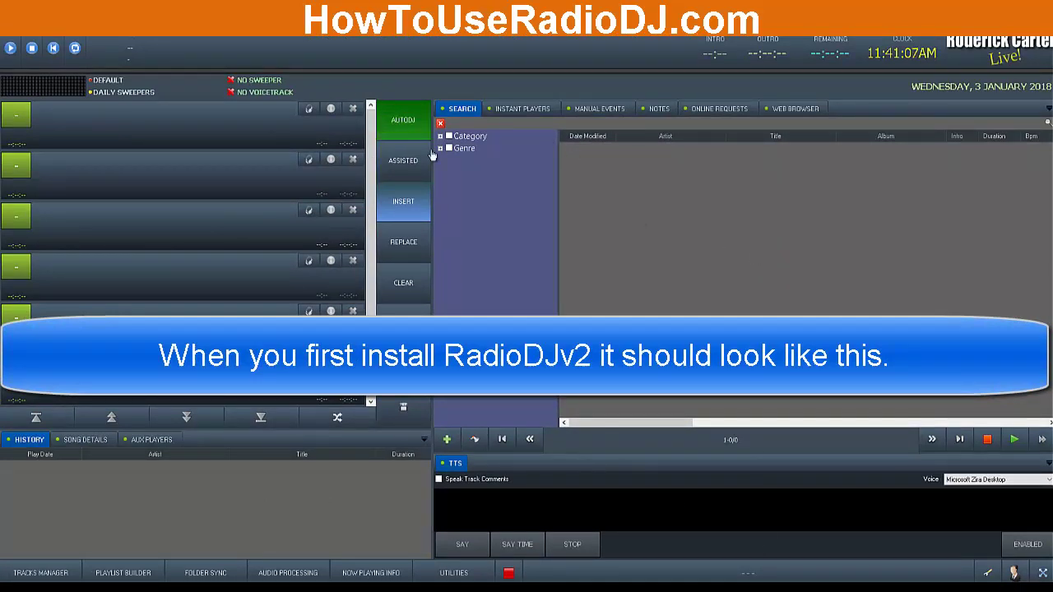
Check the events list and the saved track rotations, and close the configuration window
{"action": "left_click", "coordinate": [754, 569]}
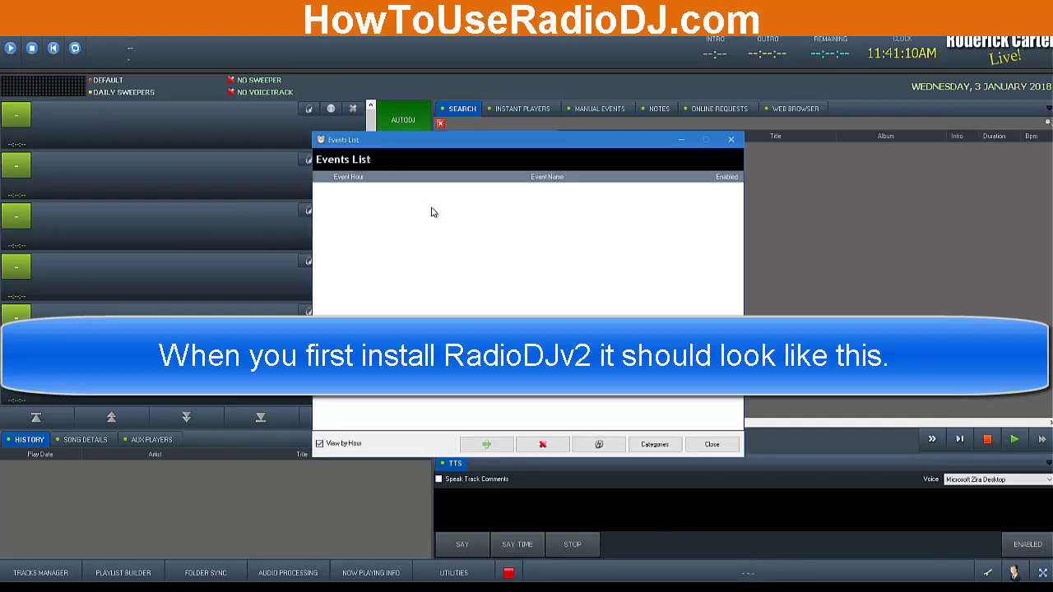
{"action": "left_click", "coordinate": [712, 444]}
{"action": "mouse_move", "coordinate": [949, 578]}
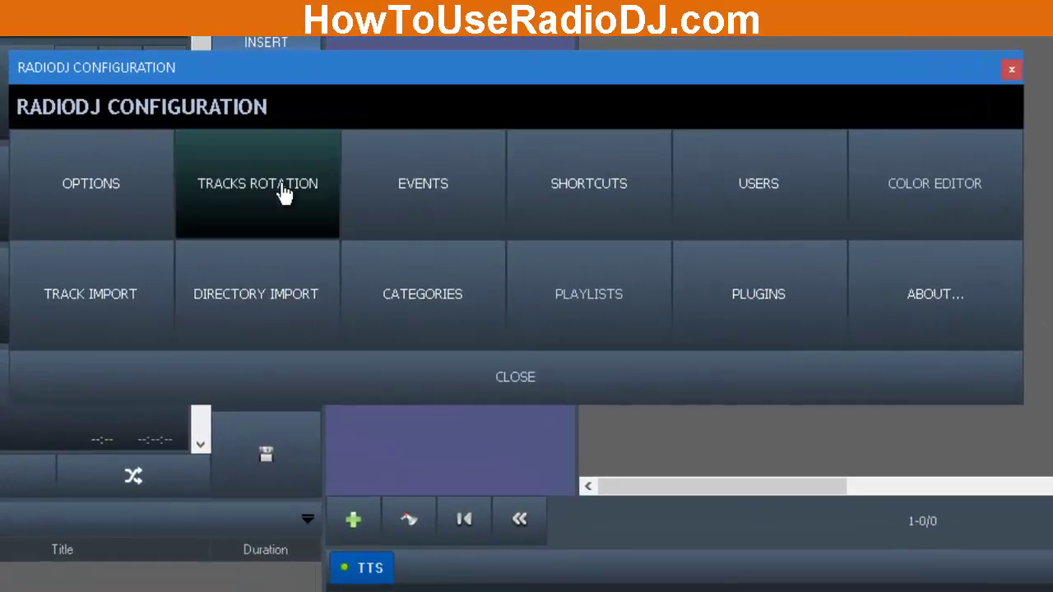
{"action": "left_click", "coordinate": [283, 188]}
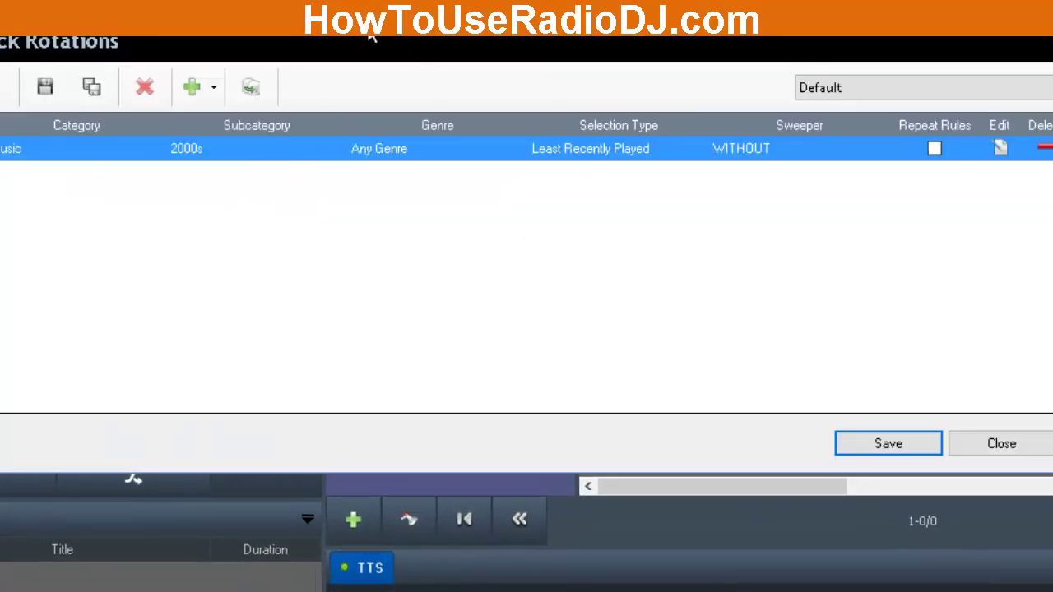
{"action": "left_click", "coordinate": [1015, 444]}
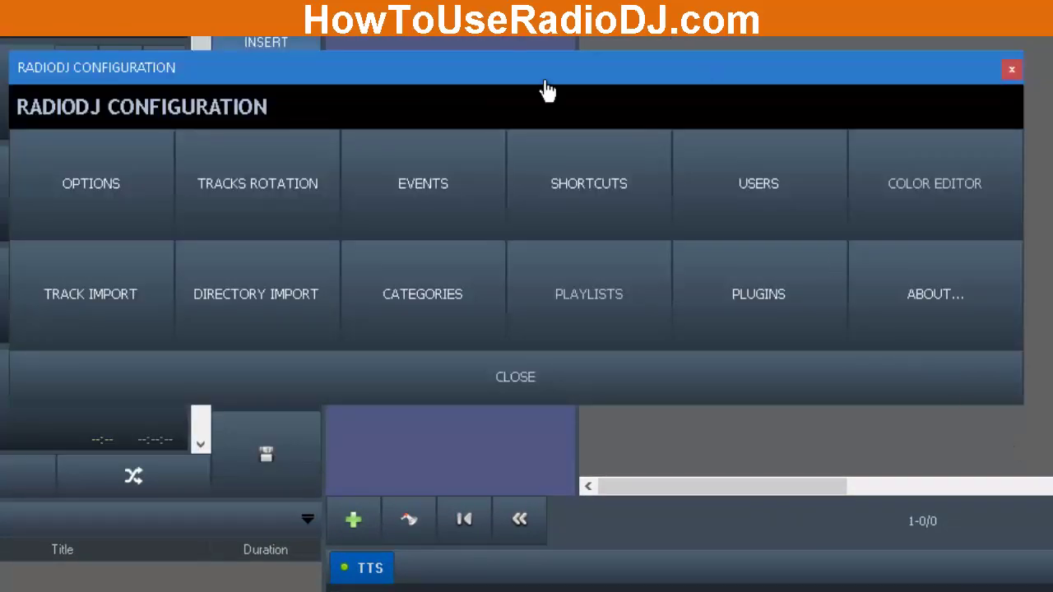
{"action": "left_click", "coordinate": [519, 382]}
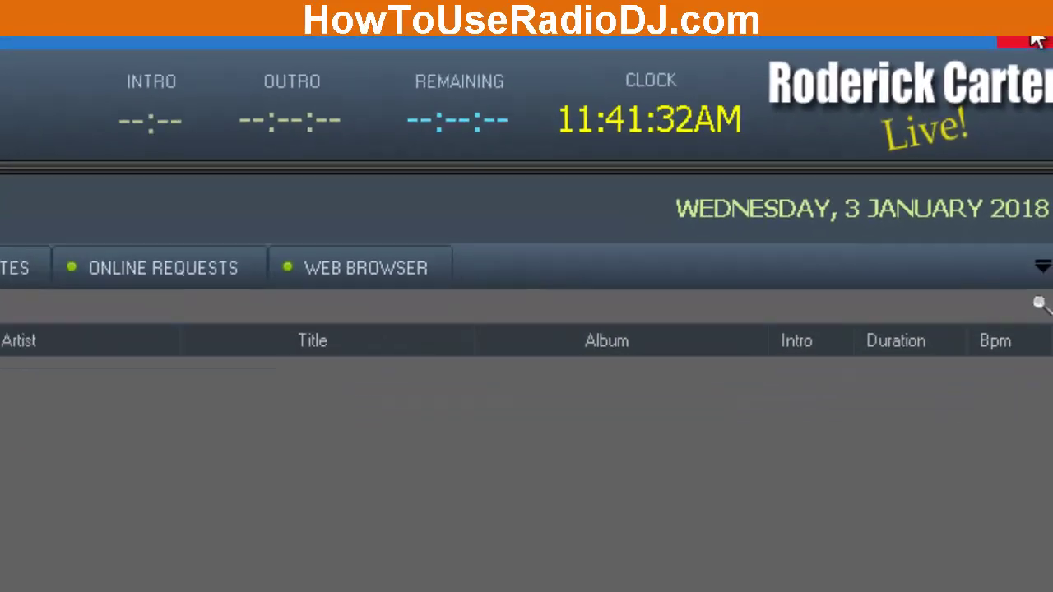
Quit RadioDJ v2, look inside the RadioDJ182 folder, and return to the RADIODJ folder
{"action": "left_click", "coordinate": [1036, 41]}
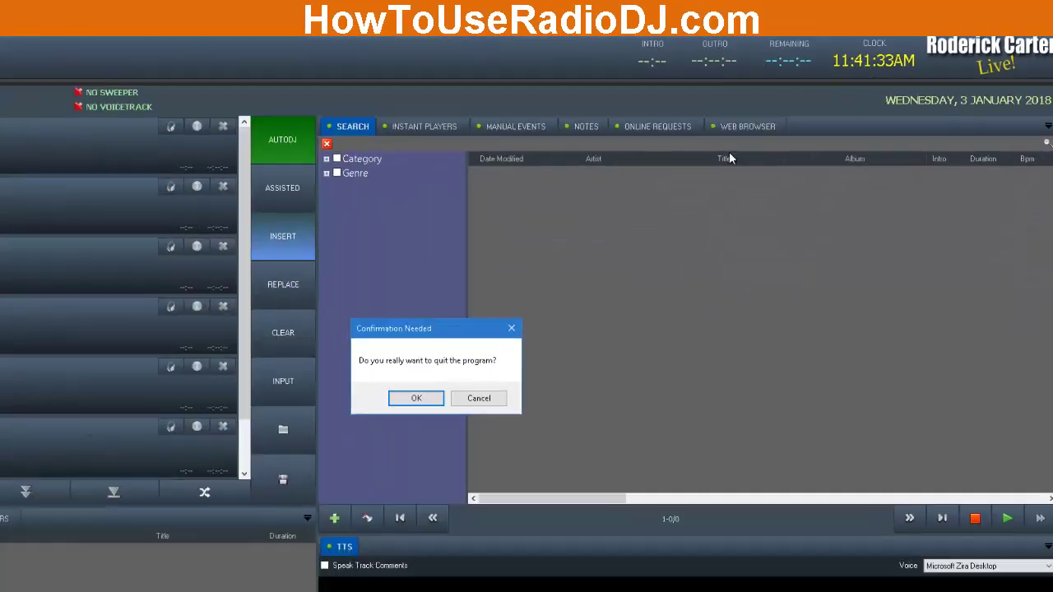
{"action": "left_click", "coordinate": [512, 337]}
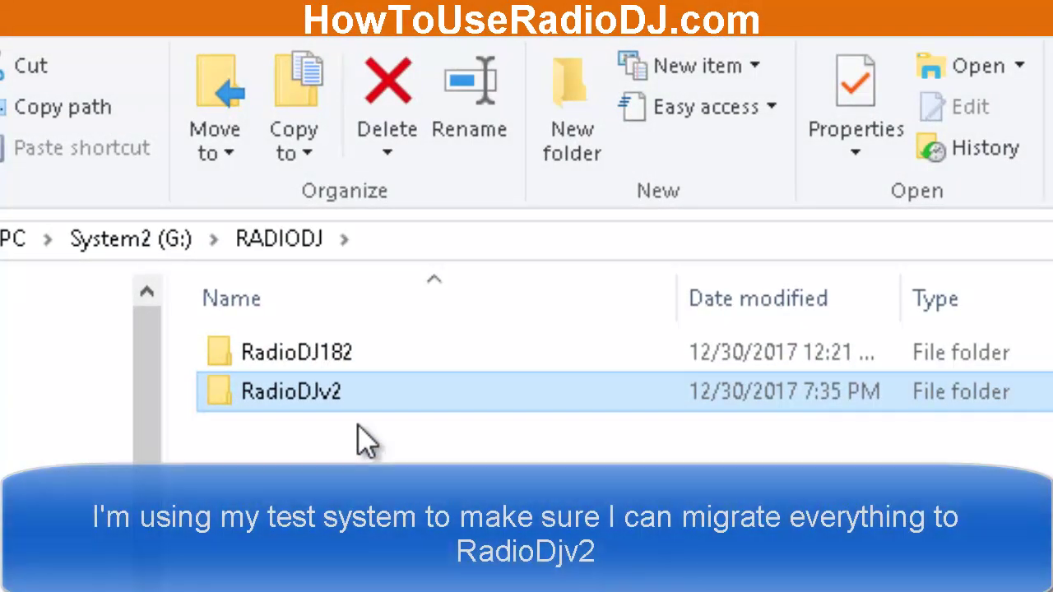
{"action": "mouse_move", "coordinate": [337, 370]}
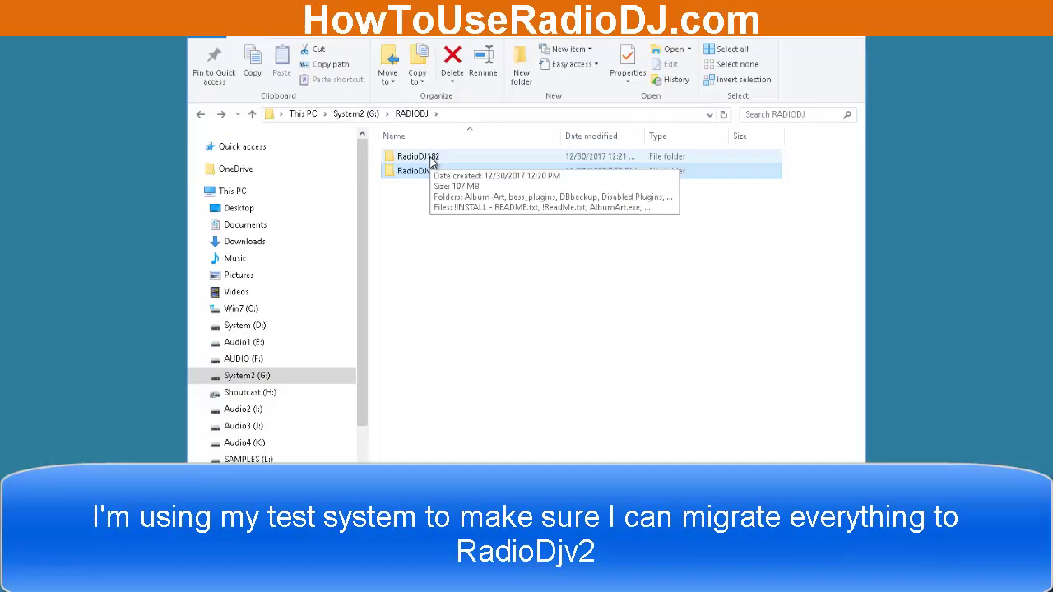
{"action": "left_click", "coordinate": [329, 356]}
{"action": "double_click", "coordinate": [432, 163]}
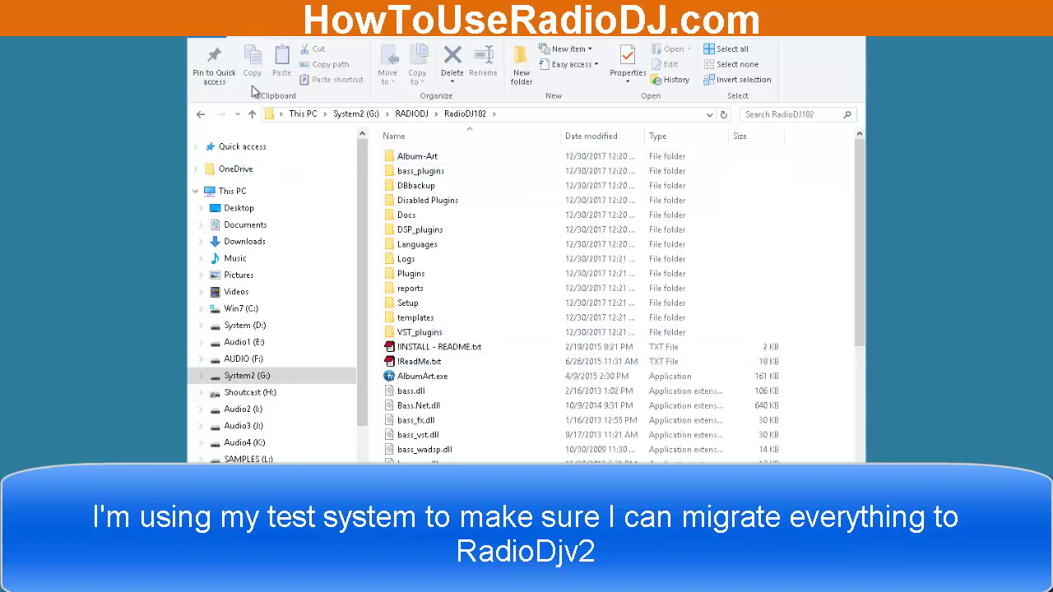
{"action": "left_click", "coordinate": [252, 115]}
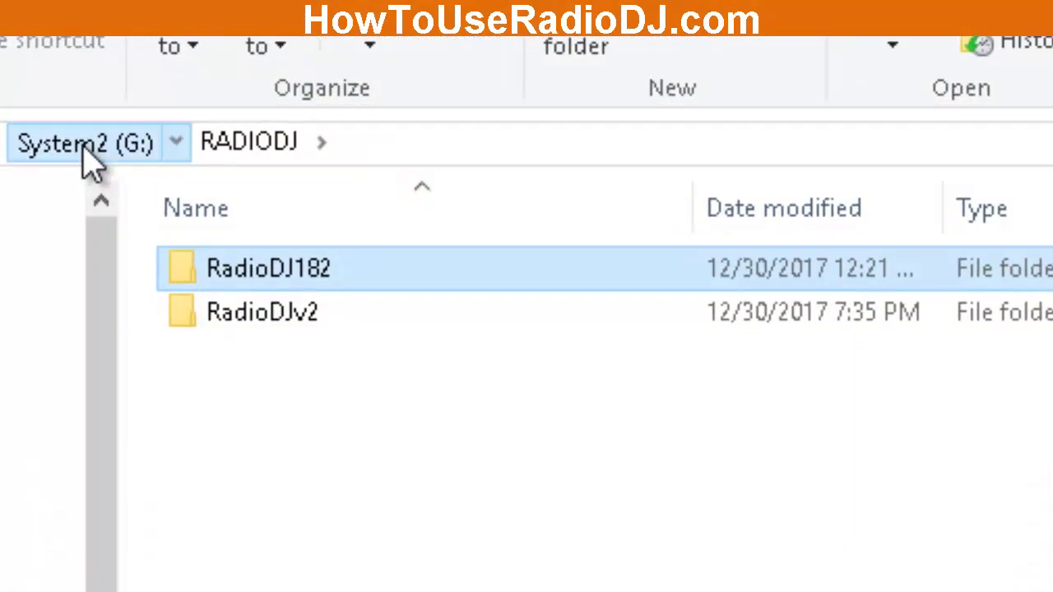
Copy the backup file 20180102 123934.sql from its folder on System2 (G:) into the RADIODJ folder
{"action": "left_click", "coordinate": [354, 115]}
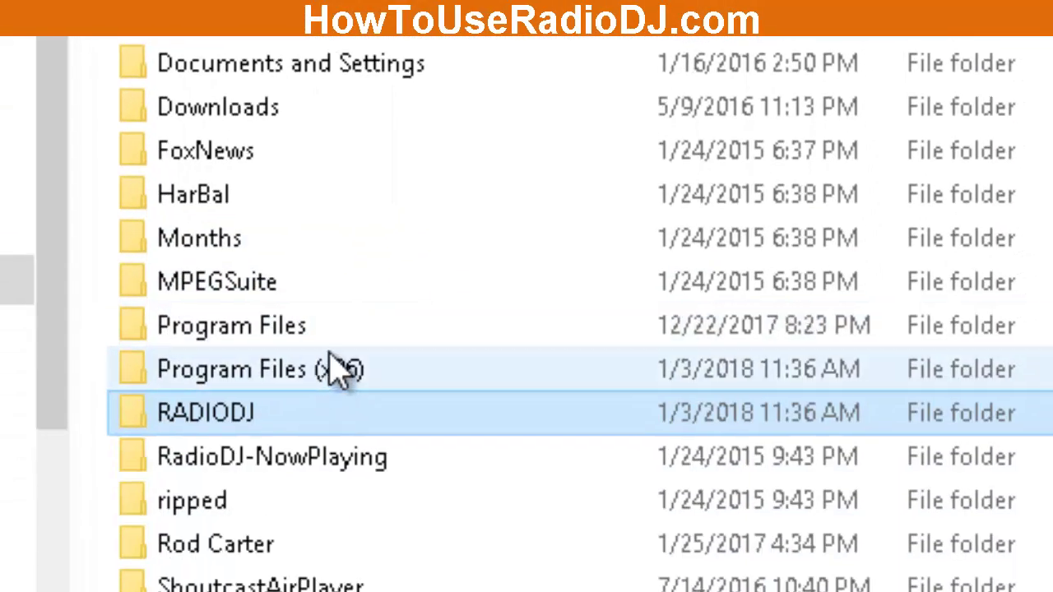
{"action": "left_click", "coordinate": [341, 369]}
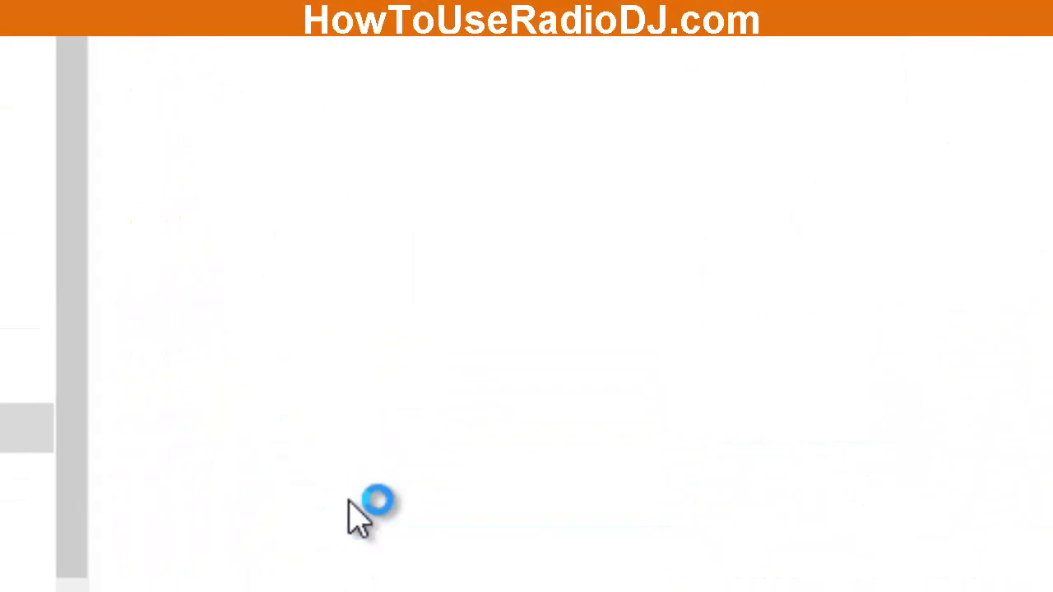
{"action": "left_click", "coordinate": [372, 342]}
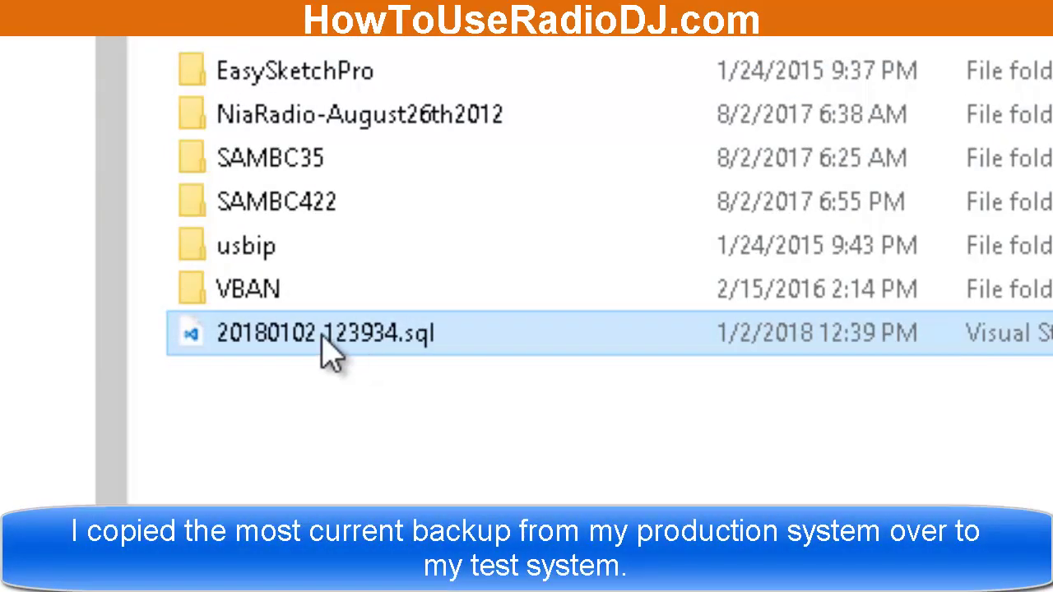
{"action": "right_click", "coordinate": [329, 352]}
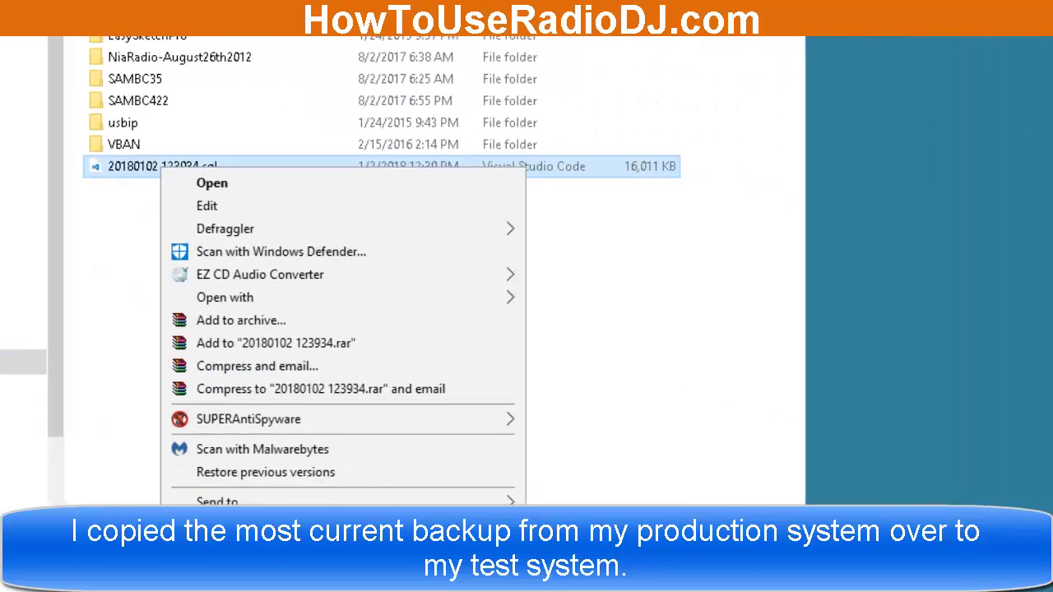
{"action": "left_click", "coordinate": [187, 494]}
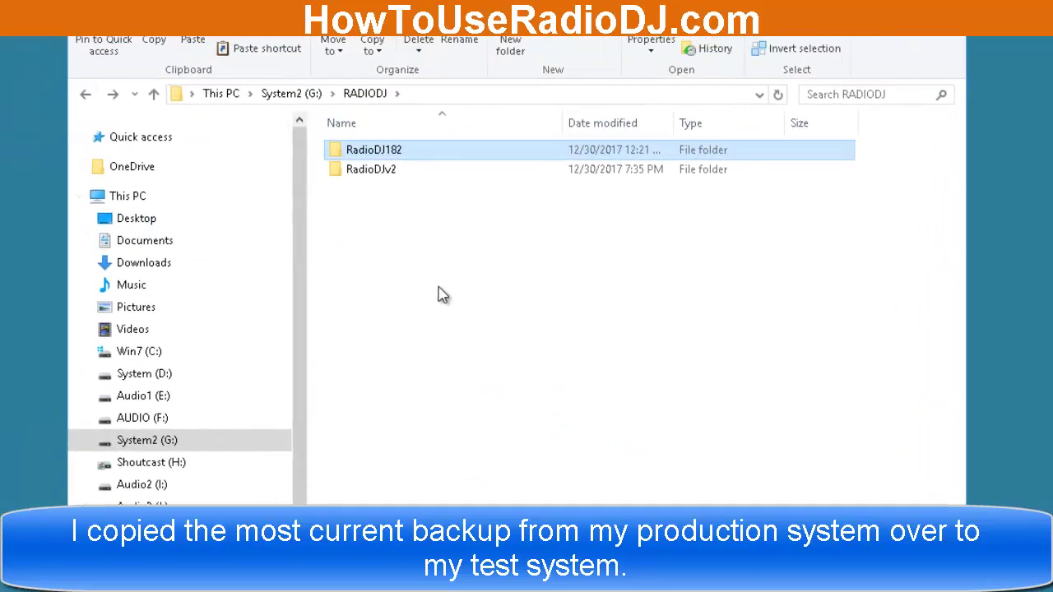
{"action": "right_click", "coordinate": [398, 449]}
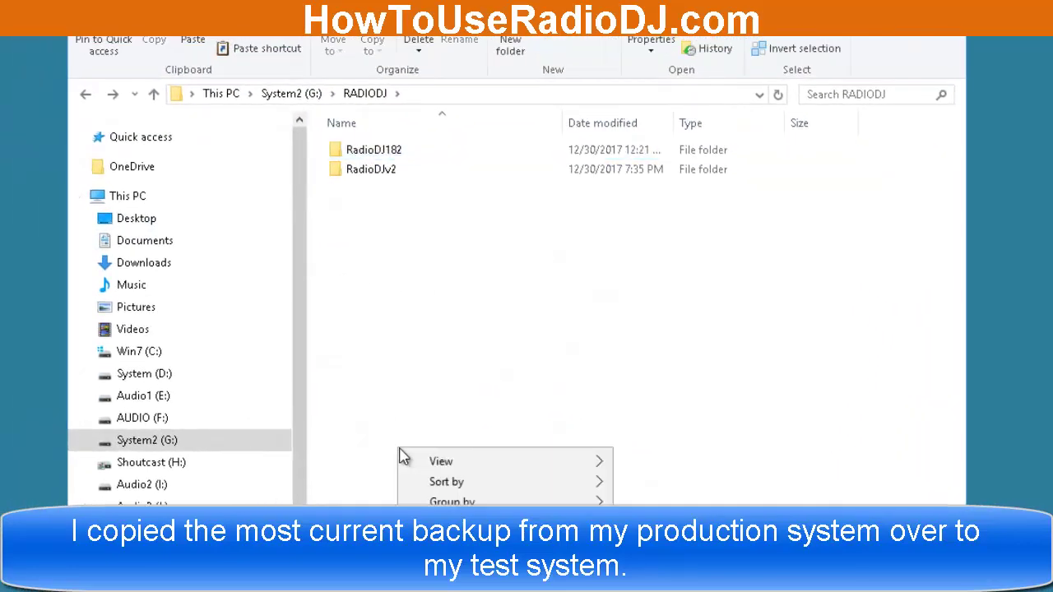
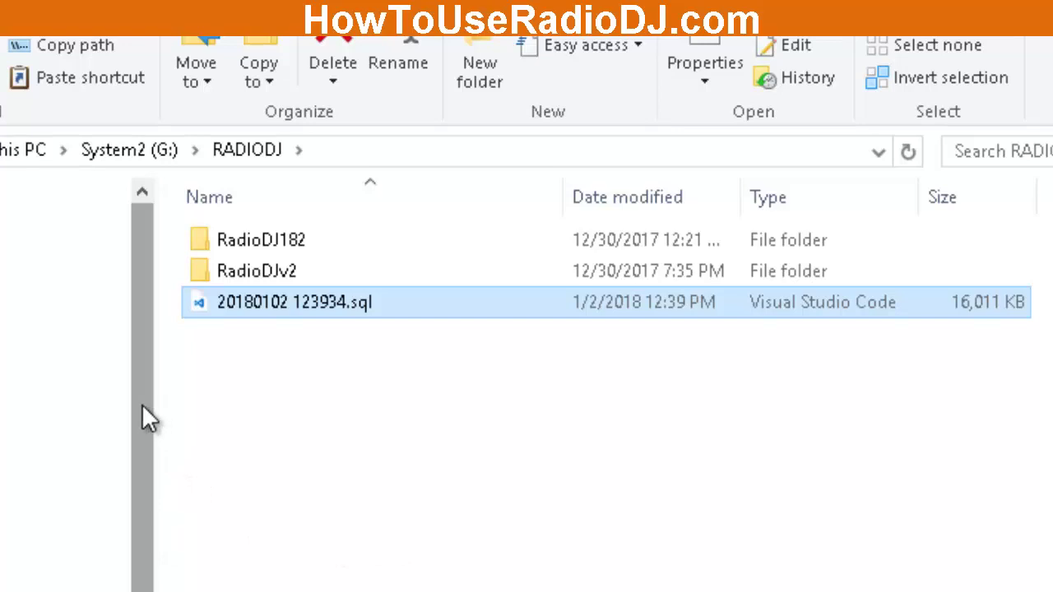
Launch Database Setup.exe from the Setup folder inside RadioDJ182
{"action": "left_click", "coordinate": [270, 241]}
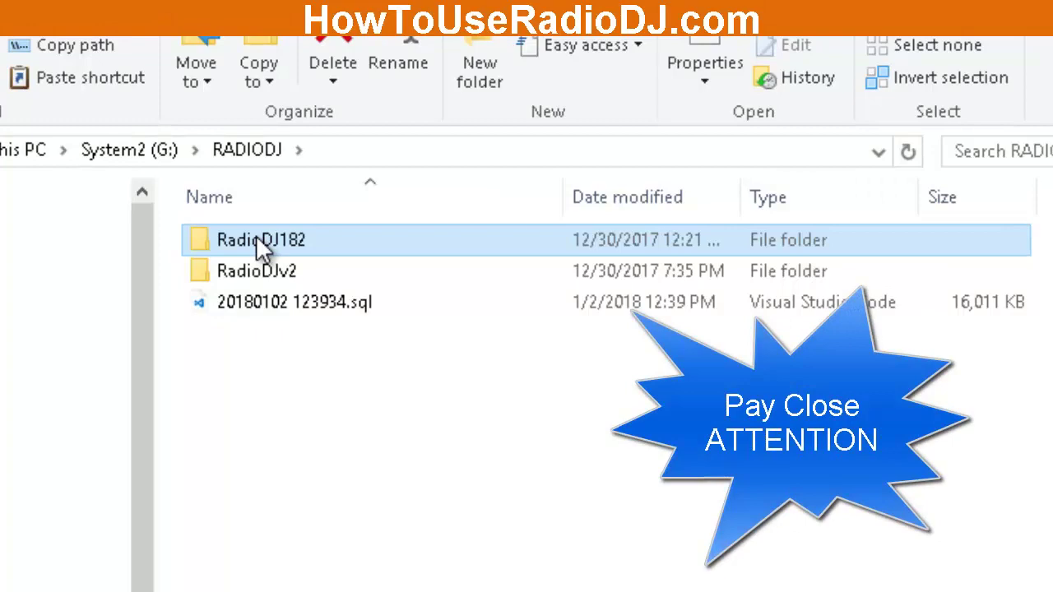
{"action": "double_click", "coordinate": [254, 235]}
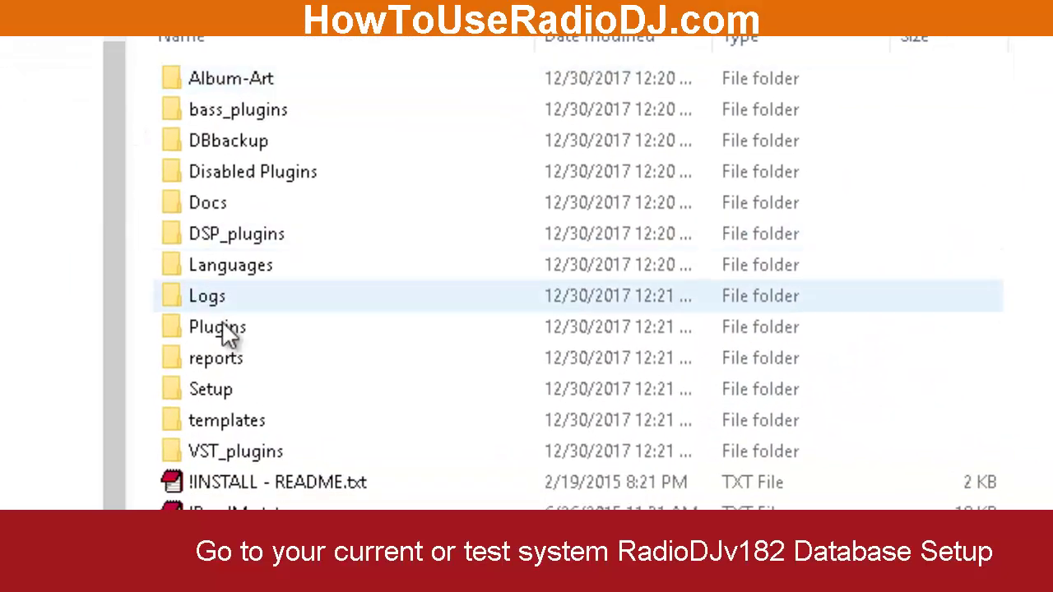
{"action": "left_click", "coordinate": [220, 397]}
{"action": "double_click", "coordinate": [219, 390]}
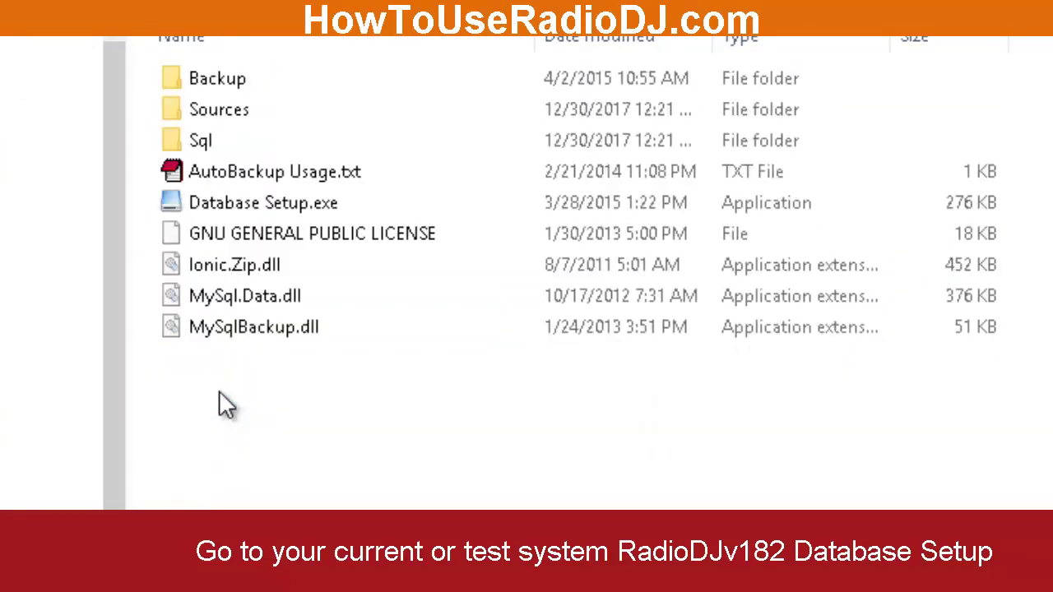
{"action": "left_click", "coordinate": [269, 201]}
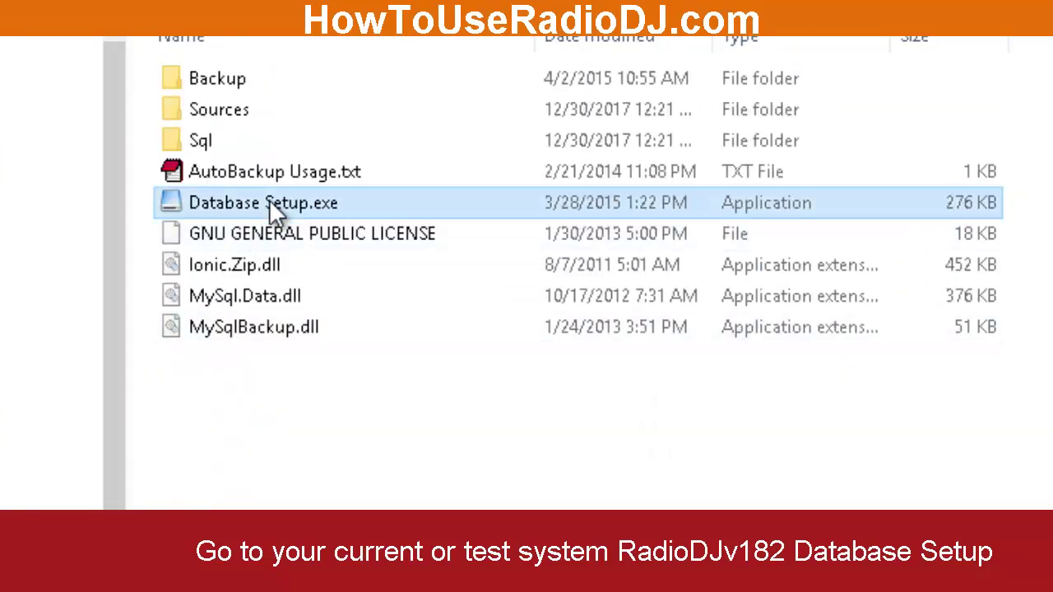
{"action": "double_click", "coordinate": [269, 202]}
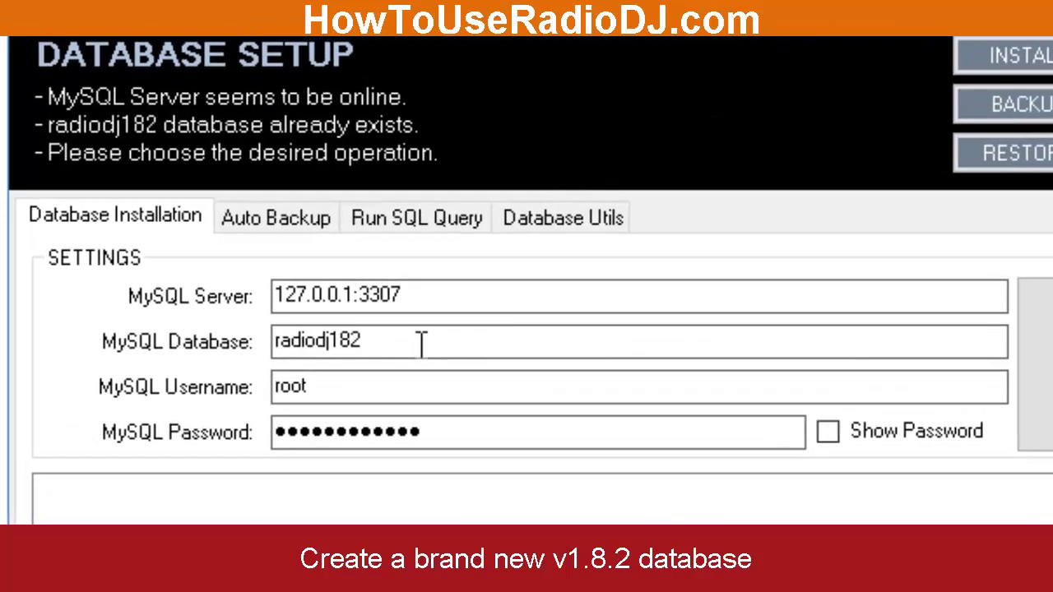
Set the MySQL database name to RadioDJV2Migrate, validate the connection, and install it as a new database
{"action": "left_click", "coordinate": [395, 210]}
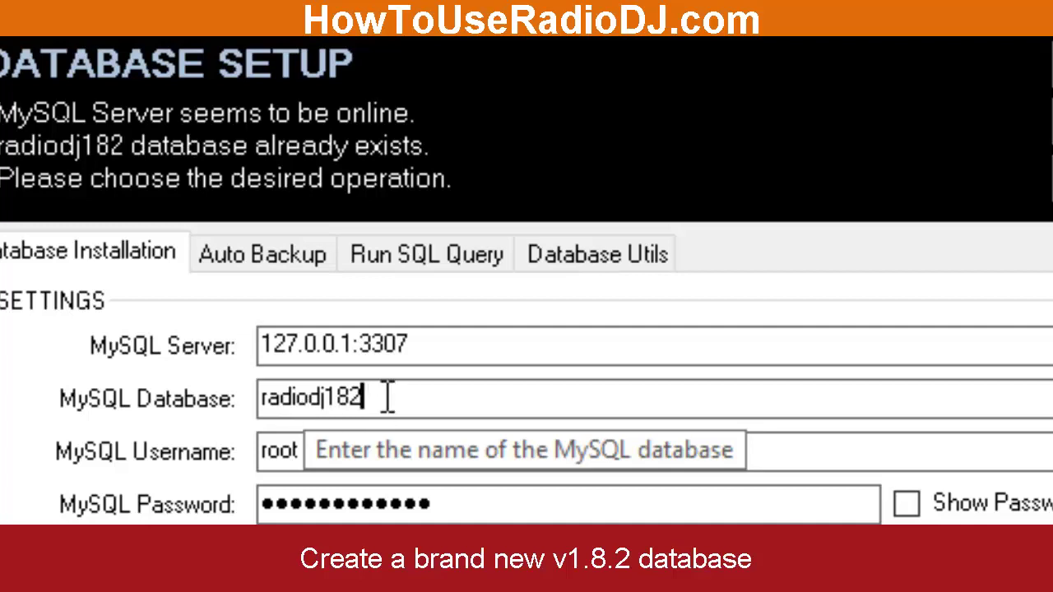
{"action": "left_click_drag", "start_coordinate": [376, 396], "coordinate": [236, 404]}
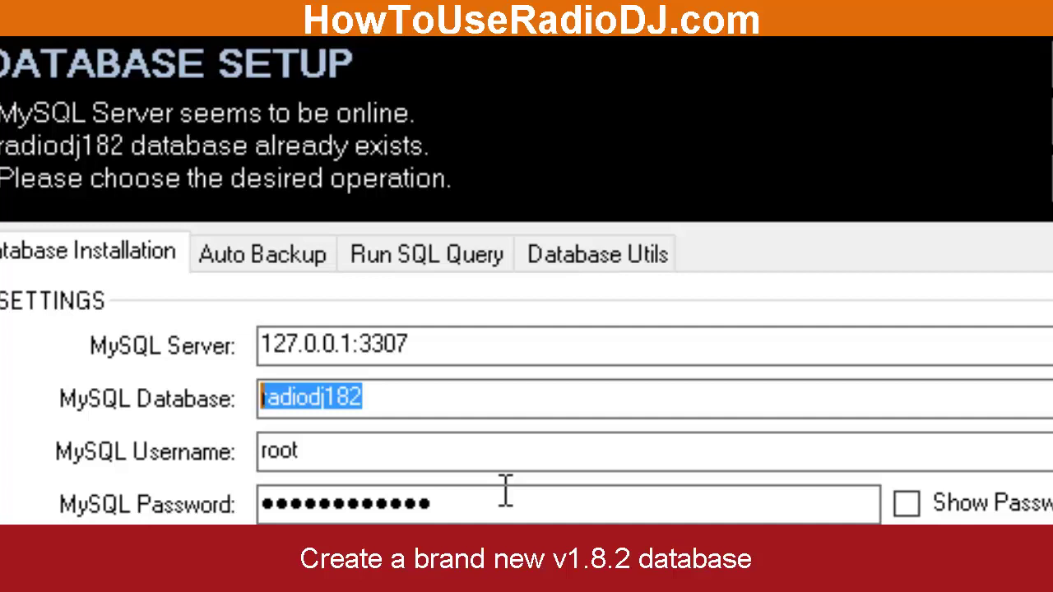
{"action": "type", "text": "RadioDJV2Migrate"}
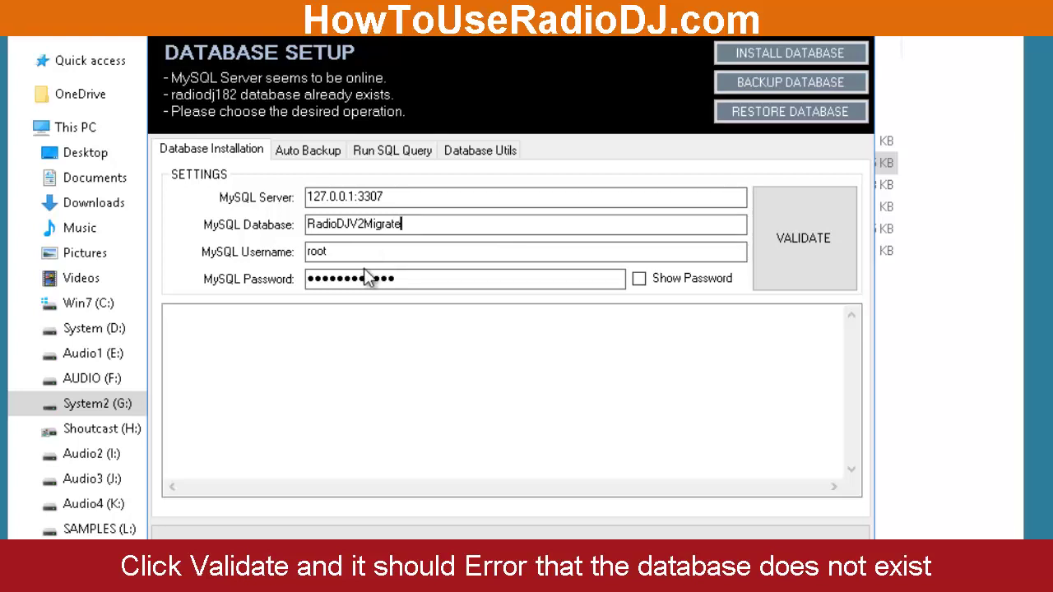
{"action": "left_click", "coordinate": [792, 238]}
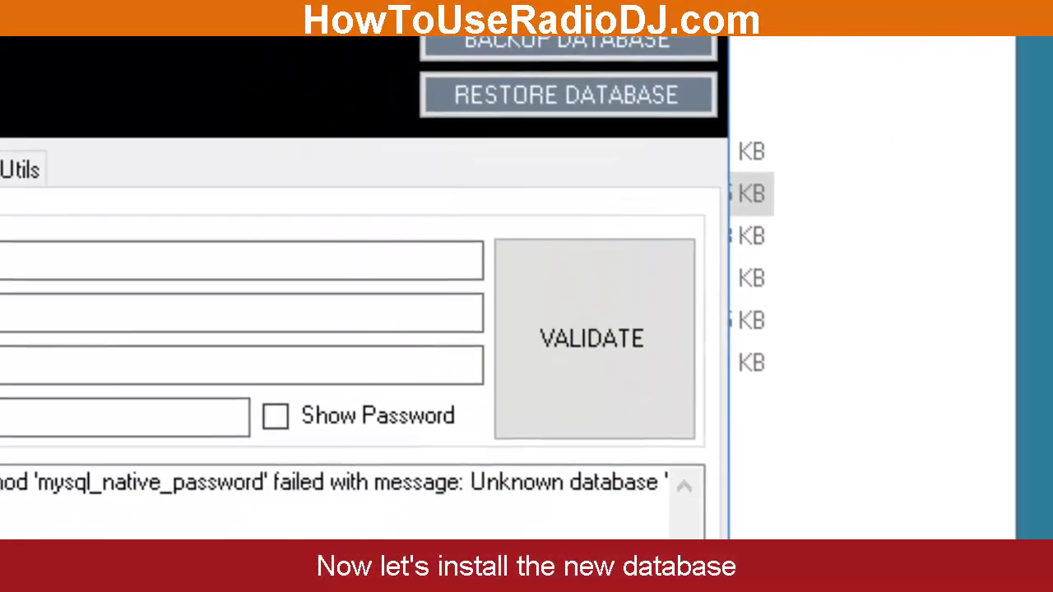
{"action": "left_click", "coordinate": [372, 161]}
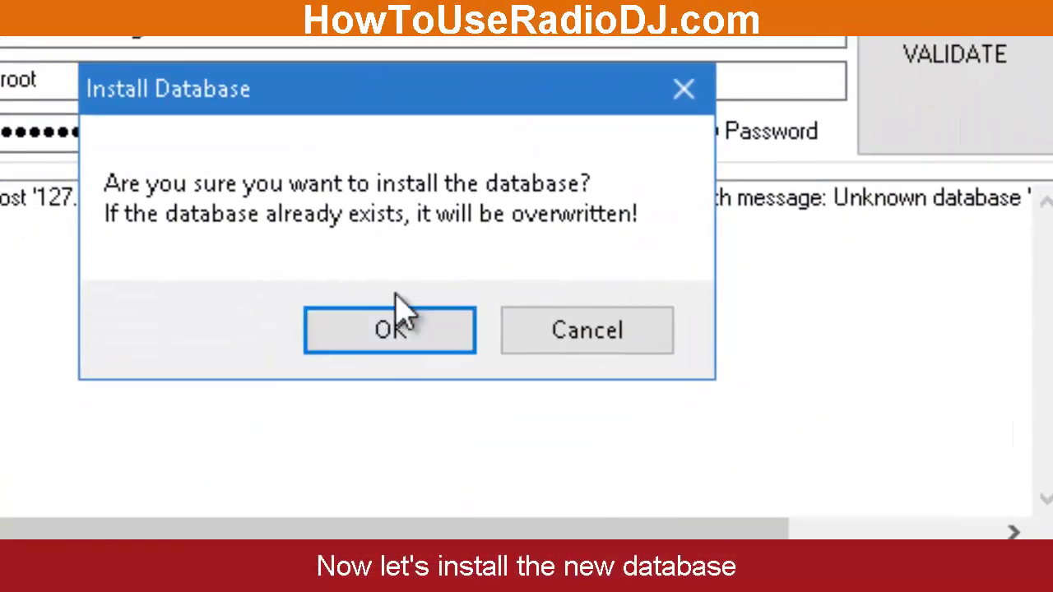
{"action": "left_click", "coordinate": [398, 330]}
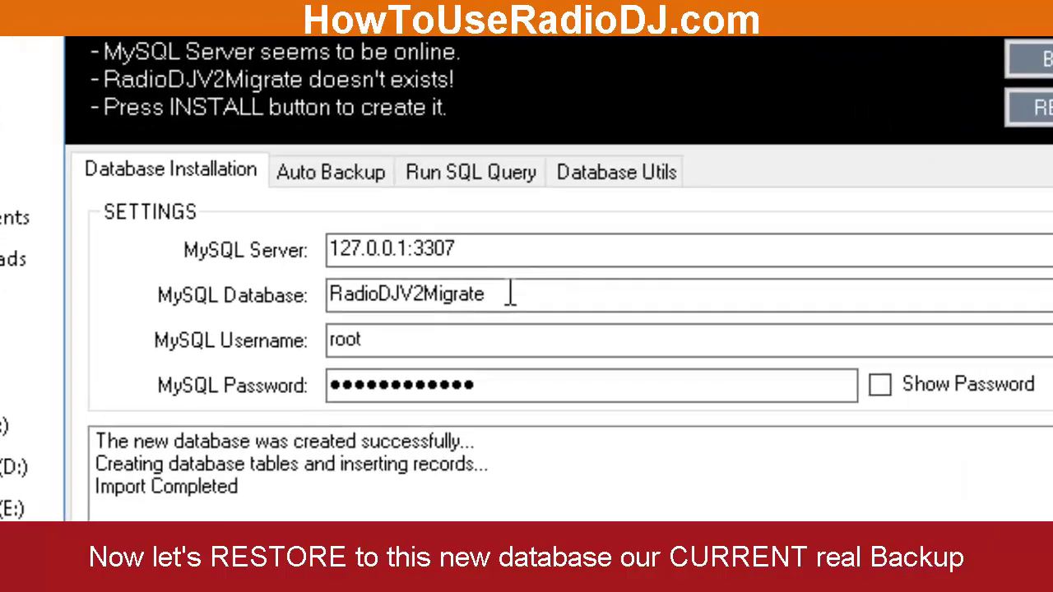
Restore the backup 20180102 123934.sql from the RADIODJ folder into the RadioDJV2Migrate database, confirming the overwrite
{"action": "left_click_drag", "start_coordinate": [395, 319], "coordinate": [216, 341]}
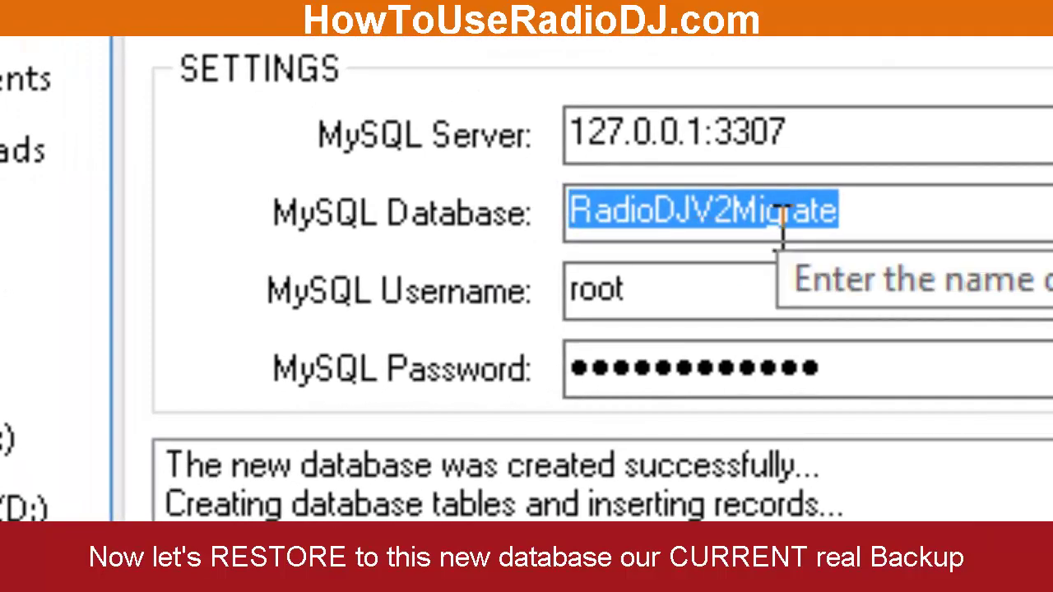
{"action": "left_click", "coordinate": [819, 194]}
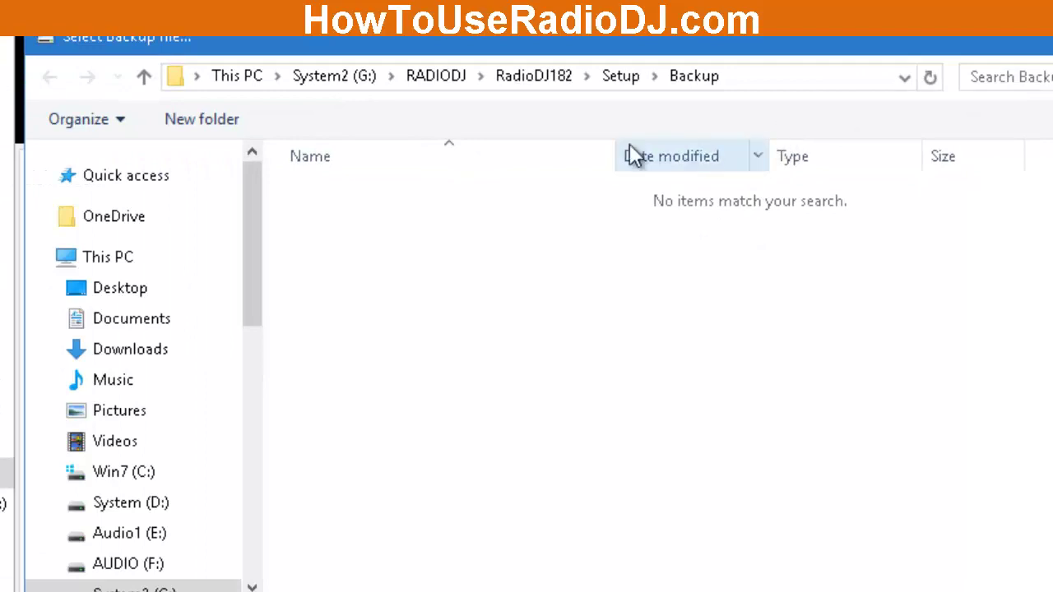
{"action": "left_click", "coordinate": [436, 75]}
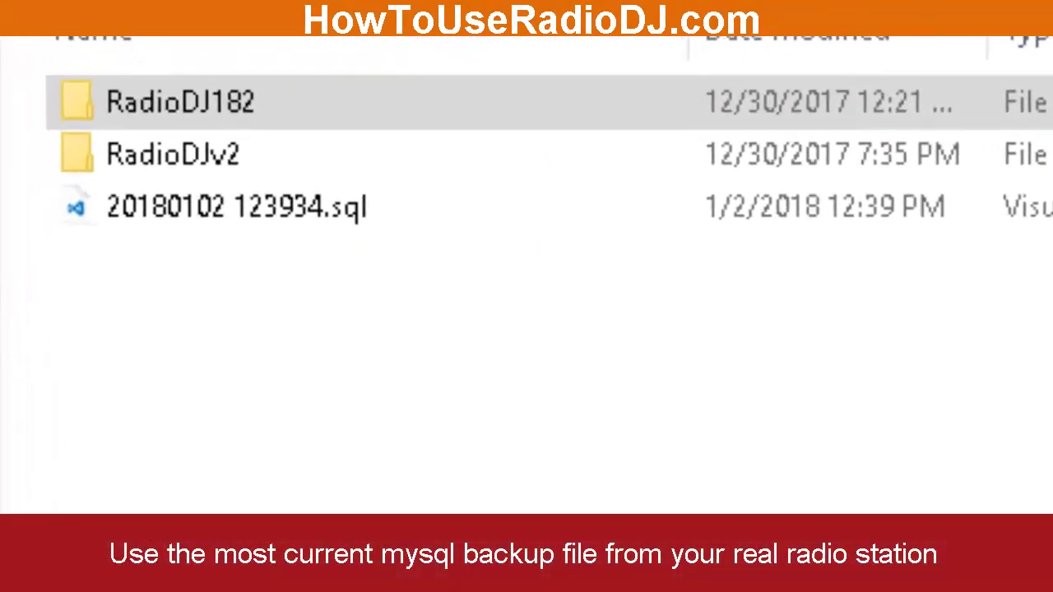
{"action": "left_click", "coordinate": [283, 212]}
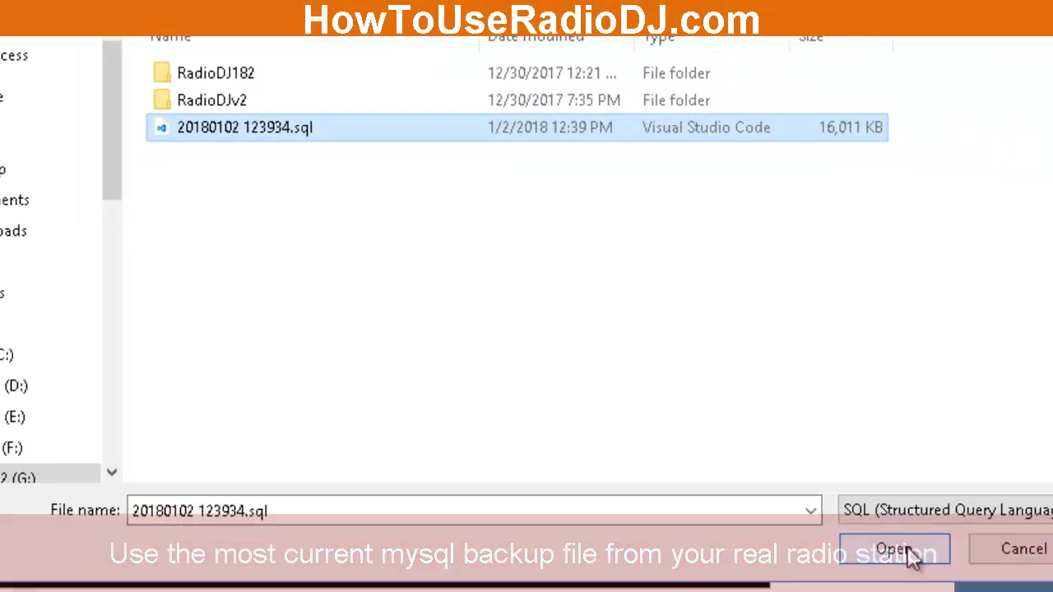
{"action": "left_click", "coordinate": [916, 567]}
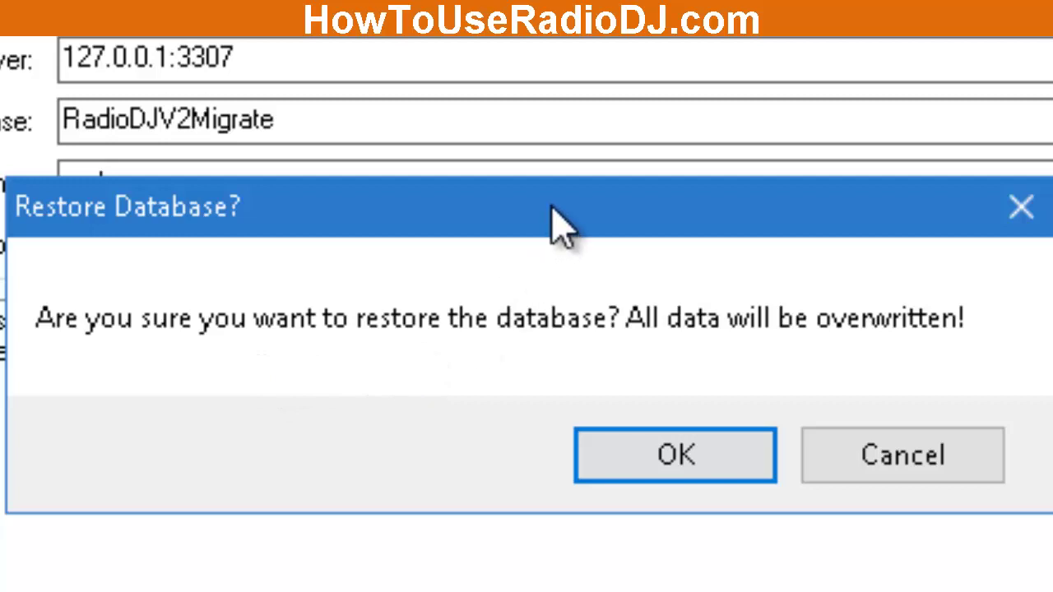
{"action": "left_click_drag", "start_coordinate": [559, 222], "coordinate": [545, 374]}
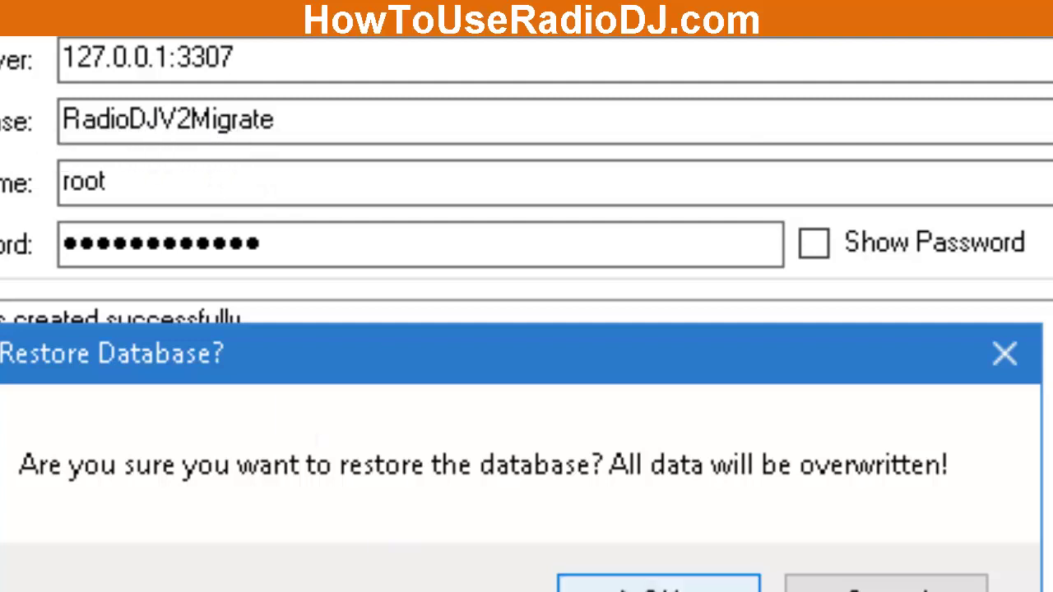
{"action": "left_click", "coordinate": [625, 589]}
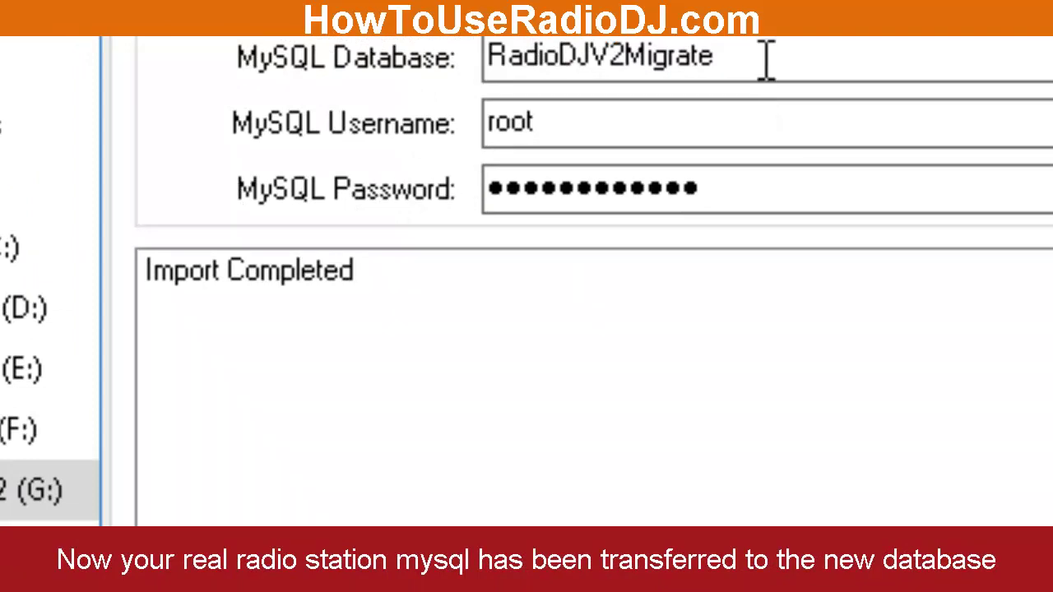
Set the MySQL database name back to radiodj182, validate it, close the setup tool, and return to the RADIODJ folder
{"action": "left_click_drag", "start_coordinate": [765, 59], "coordinate": [447, 123]}
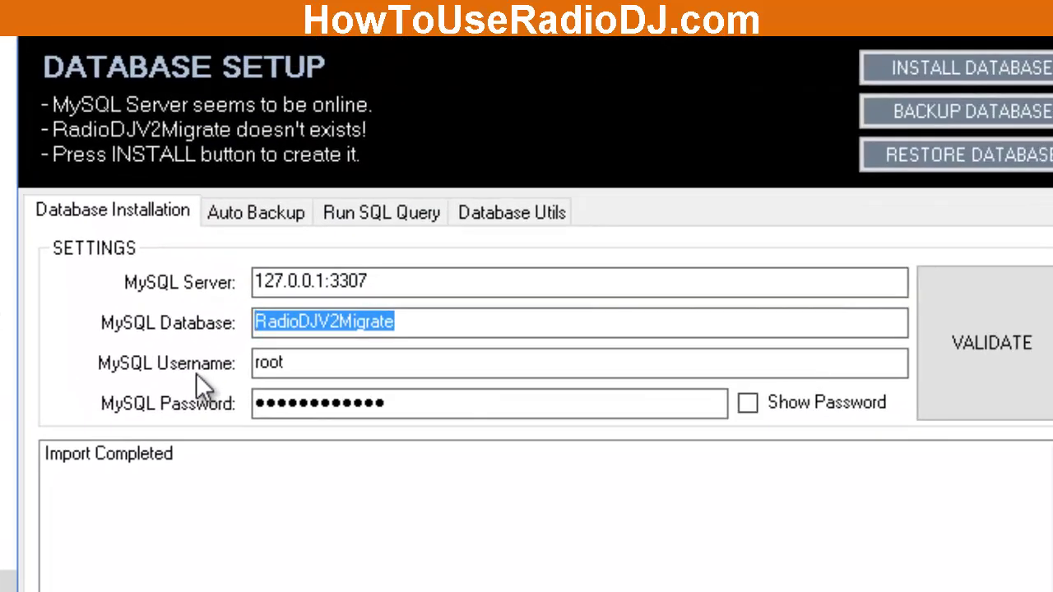
{"action": "type", "text": "radiodj182"}
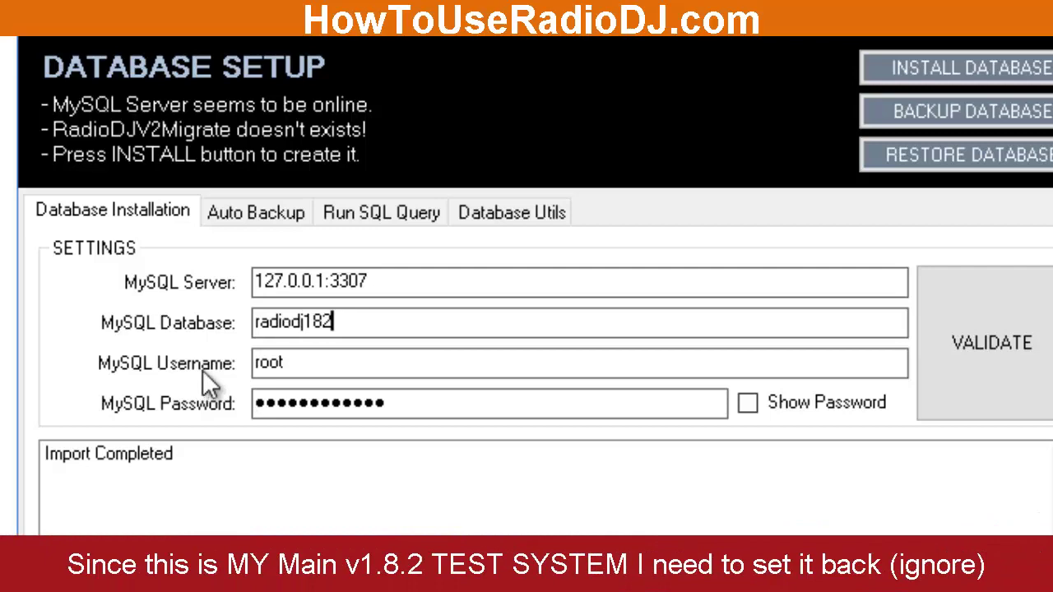
{"action": "left_click", "coordinate": [956, 352]}
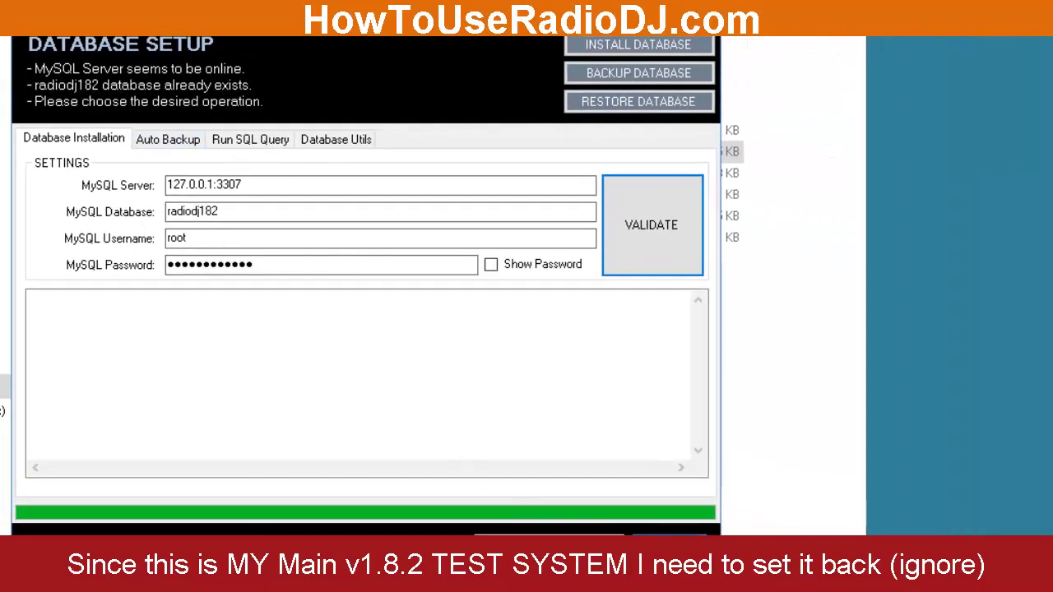
{"action": "key", "text": "alt+F4"}
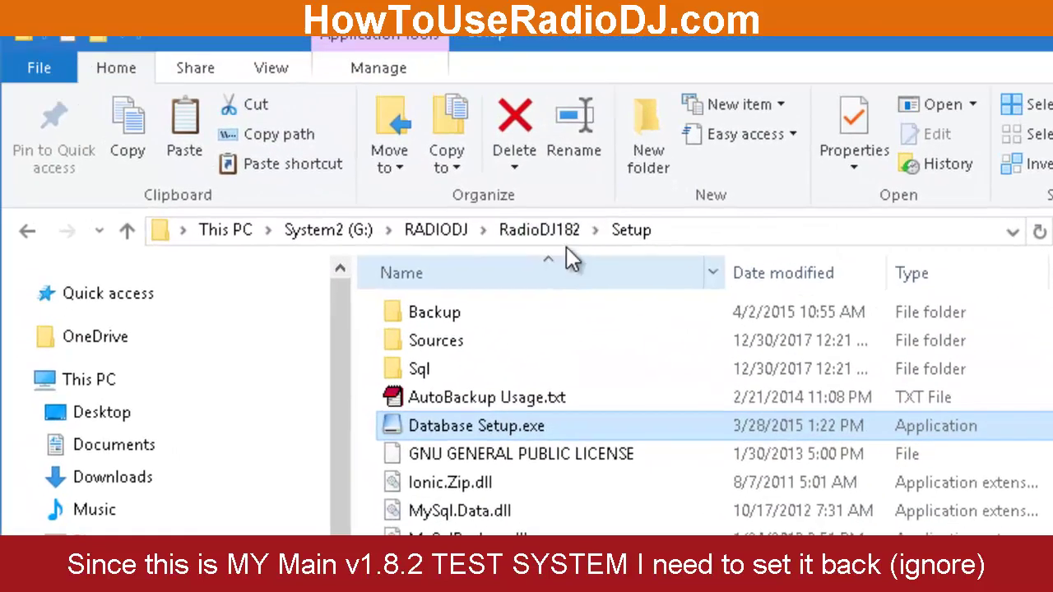
{"action": "left_click", "coordinate": [438, 231]}
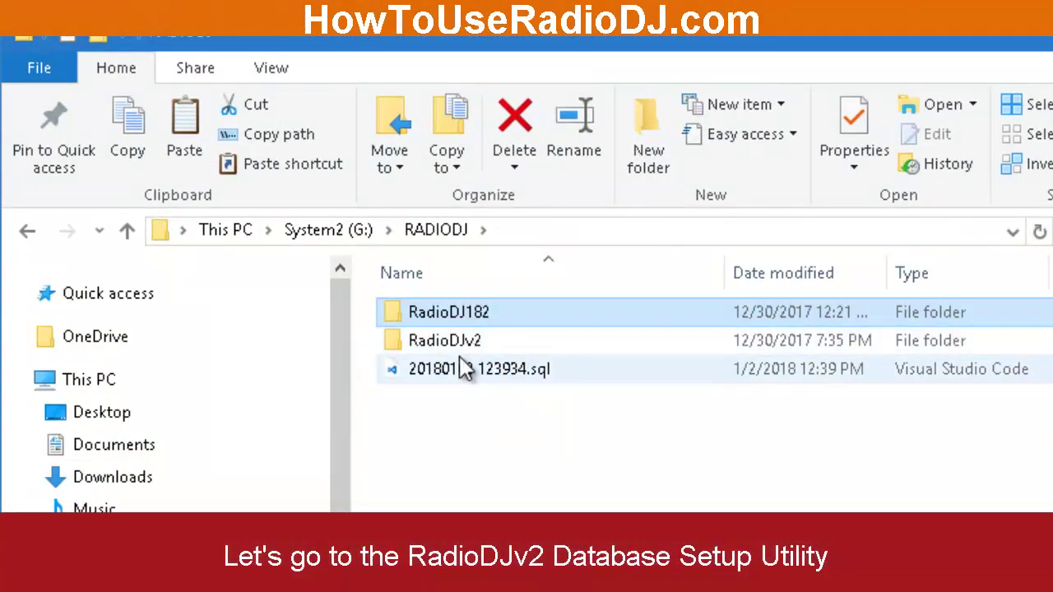
Launch Database Setup.exe from the Setup folder inside RadioDJv2
{"action": "left_click", "coordinate": [510, 372]}
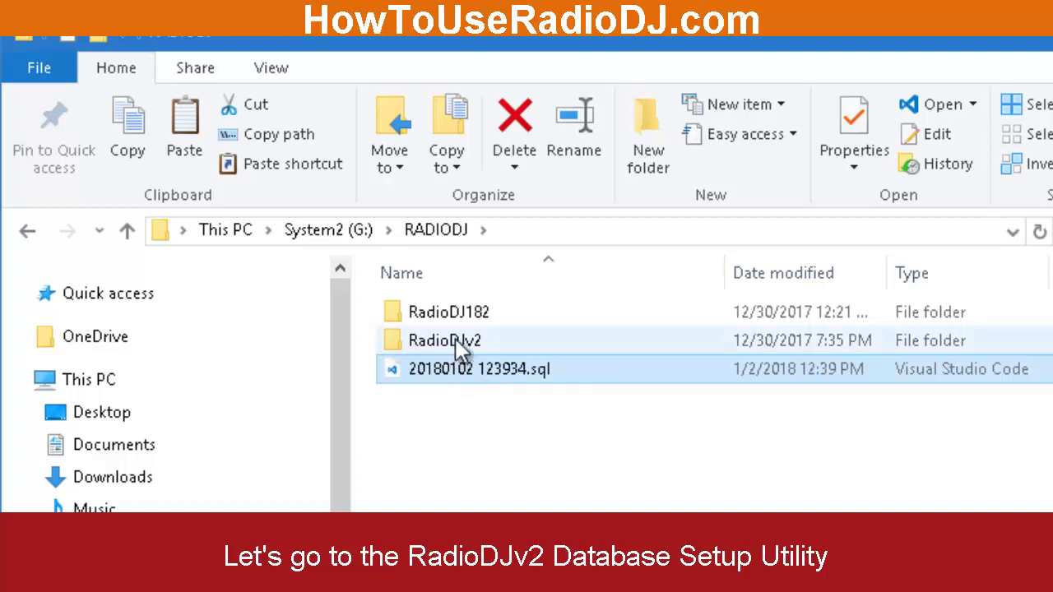
{"action": "left_click", "coordinate": [460, 345]}
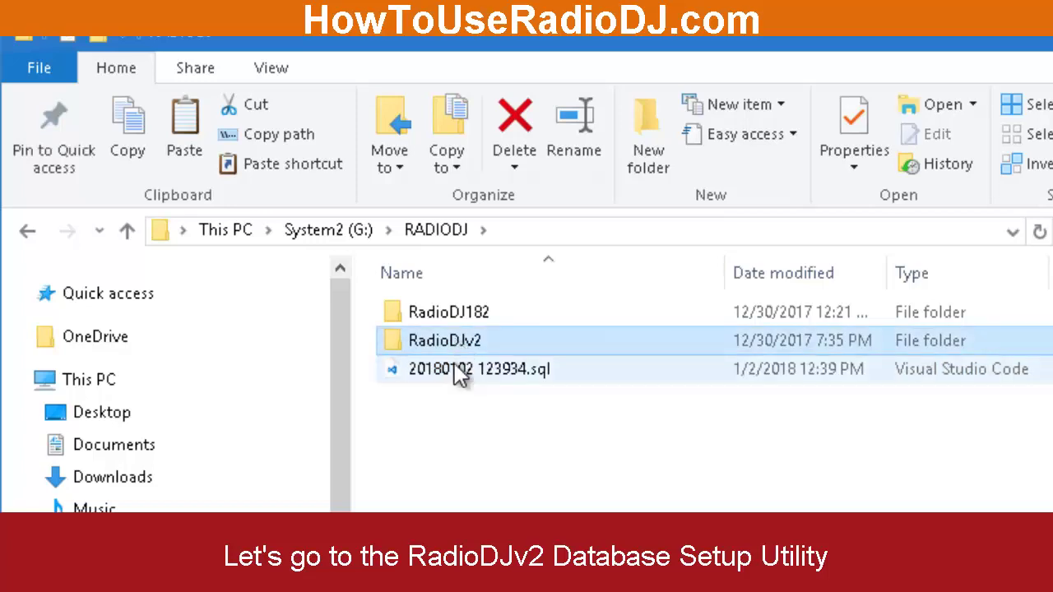
{"action": "double_click", "coordinate": [465, 345]}
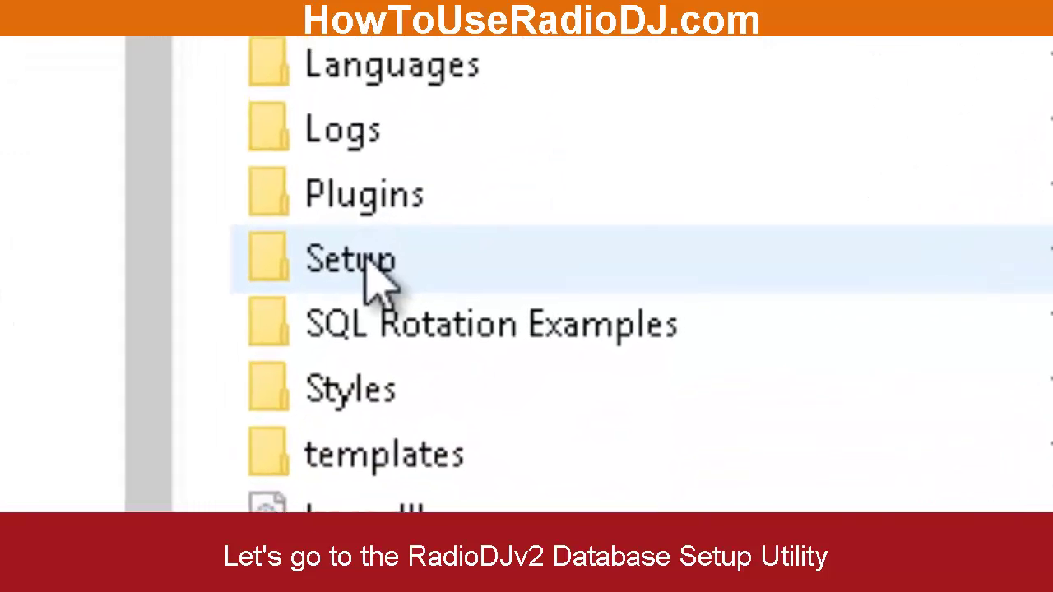
{"action": "double_click", "coordinate": [435, 510]}
{"action": "left_click", "coordinate": [456, 300]}
{"action": "double_click", "coordinate": [451, 296]}
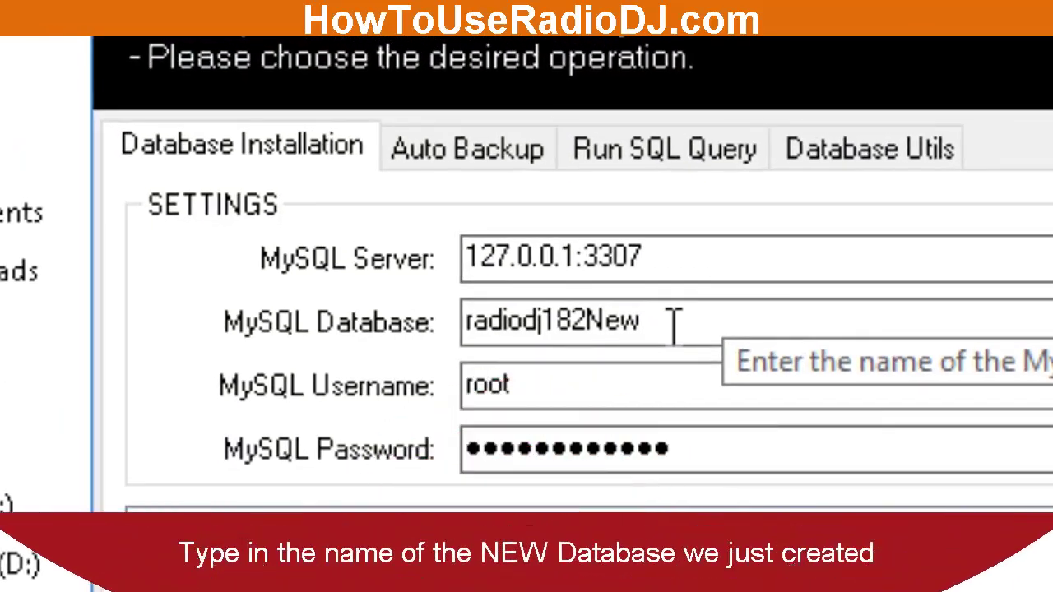
Set the MySQL database name to RadioDJv2Migrate in the v2 setup tool and validate the connection
{"action": "left_click_drag", "start_coordinate": [672, 323], "coordinate": [460, 355]}
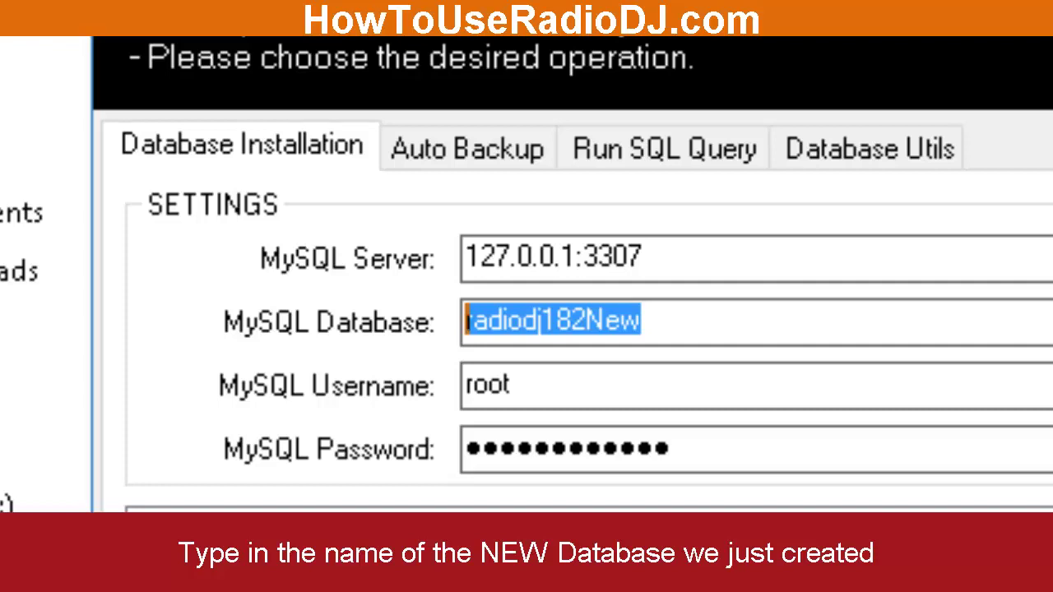
{"action": "type", "text": "Radio"}
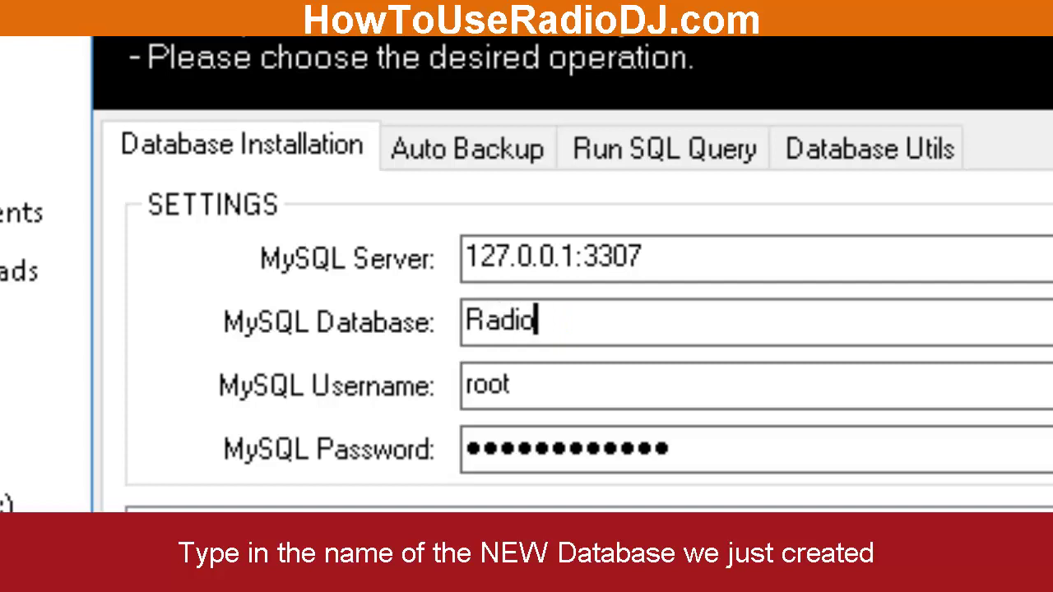
{"action": "type", "text": "DJv2"}
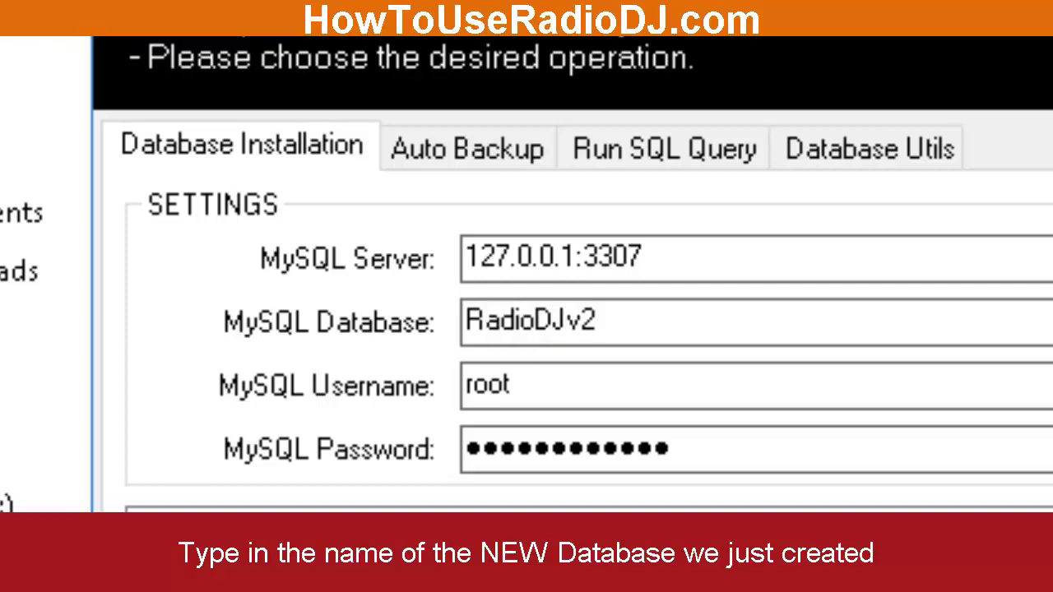
{"action": "type", "text": "migrate"}
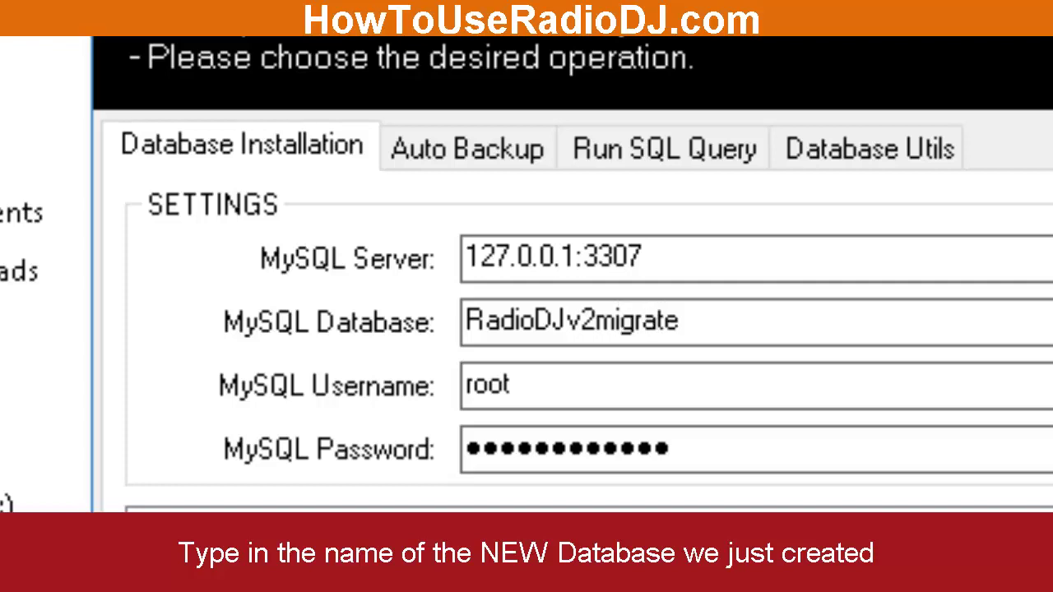
{"action": "key", "text": "BackSpace"}
{"action": "key", "text": "BackSpace"}
{"action": "key", "text": "BackSpace"}
{"action": "key", "text": "BackSpace"}
{"action": "key", "text": "BackSpace"}
{"action": "key", "text": "BackSpace"}
{"action": "key", "text": "BackSpace"}
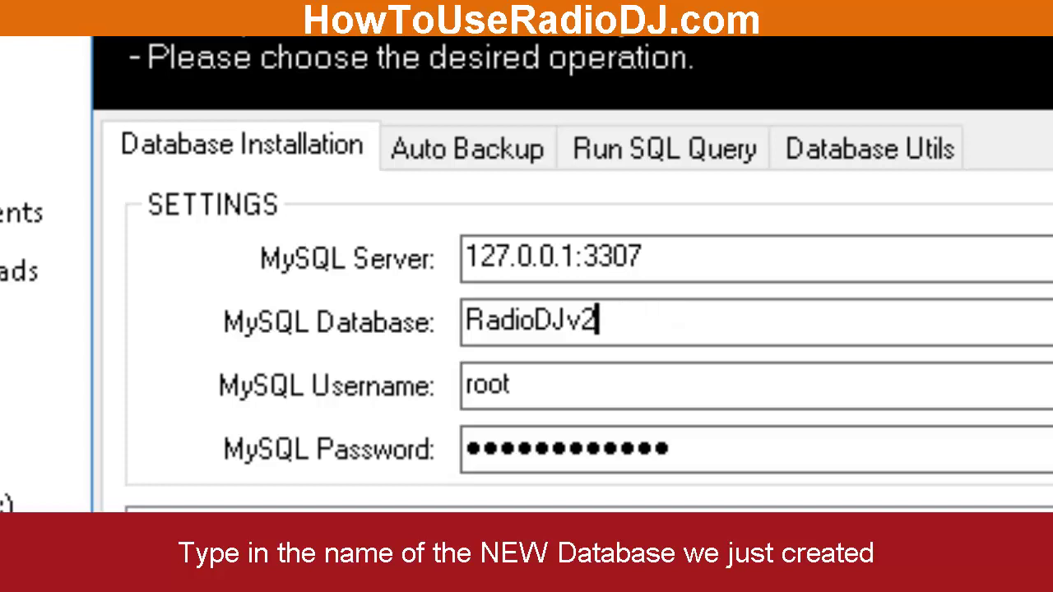
{"action": "type", "text": "Migrate"}
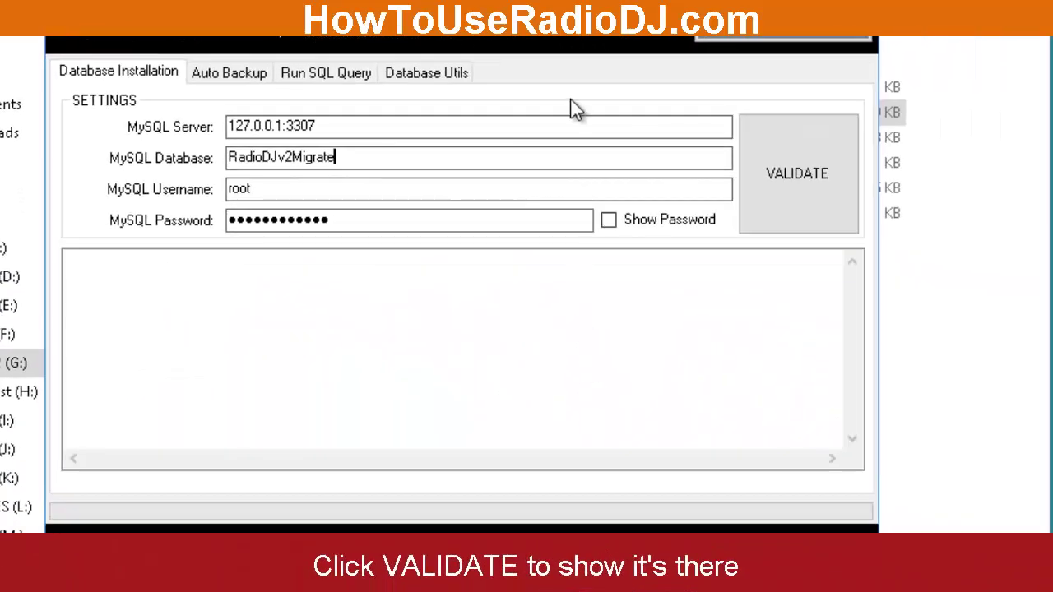
{"action": "left_click", "coordinate": [792, 188]}
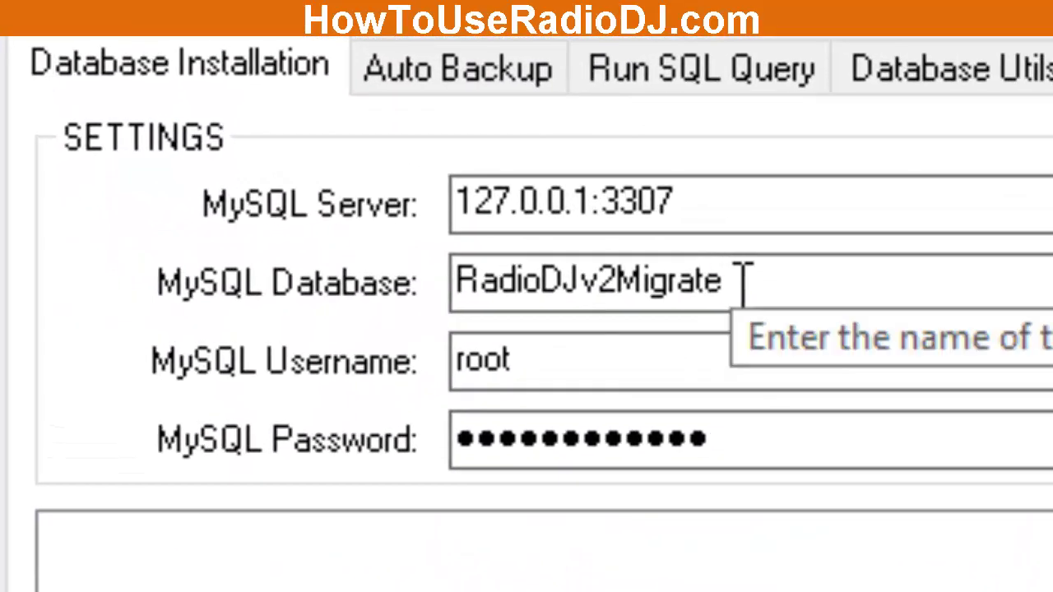
Update the RadioDJv2Migrate database with the file 1.8.2 TO 2.sql, confirm the update, and close the setup tool after checking its log
{"action": "double_click", "coordinate": [593, 267]}
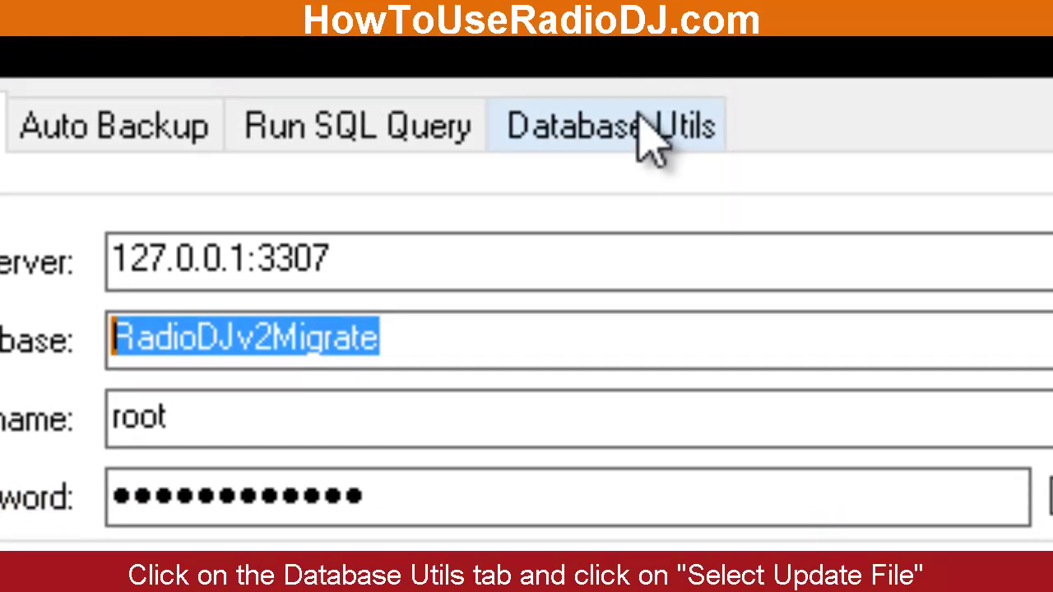
{"action": "left_click", "coordinate": [400, 341]}
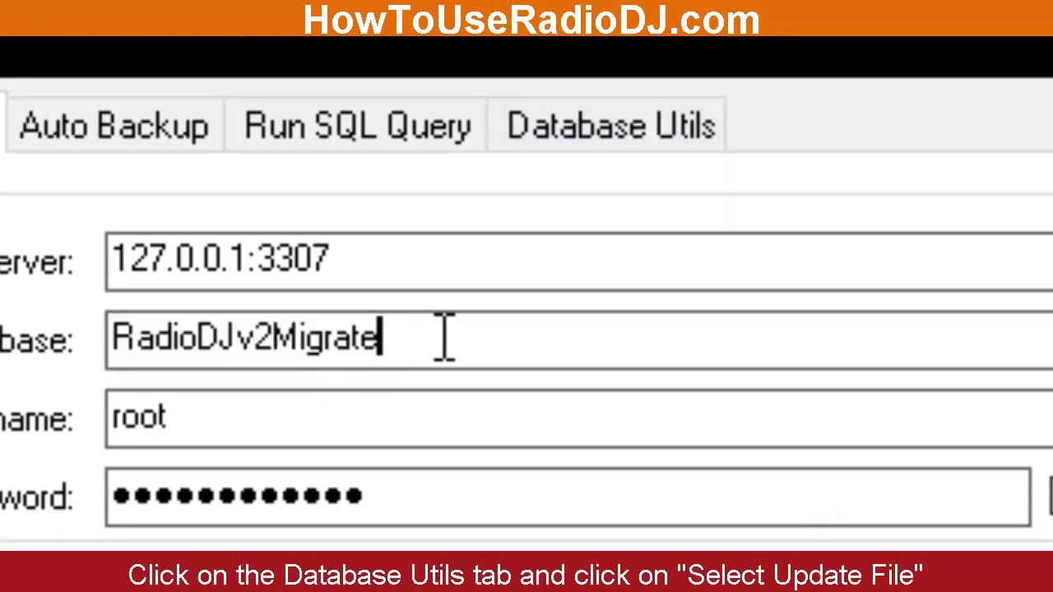
{"action": "left_click_drag", "start_coordinate": [445, 338], "coordinate": [83, 329]}
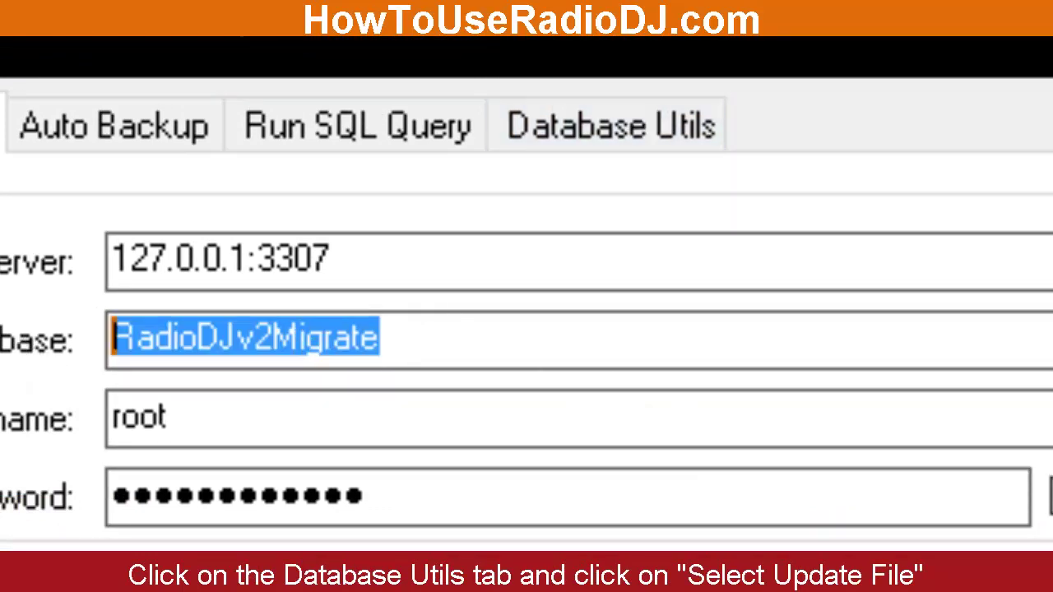
{"action": "left_click", "coordinate": [638, 134]}
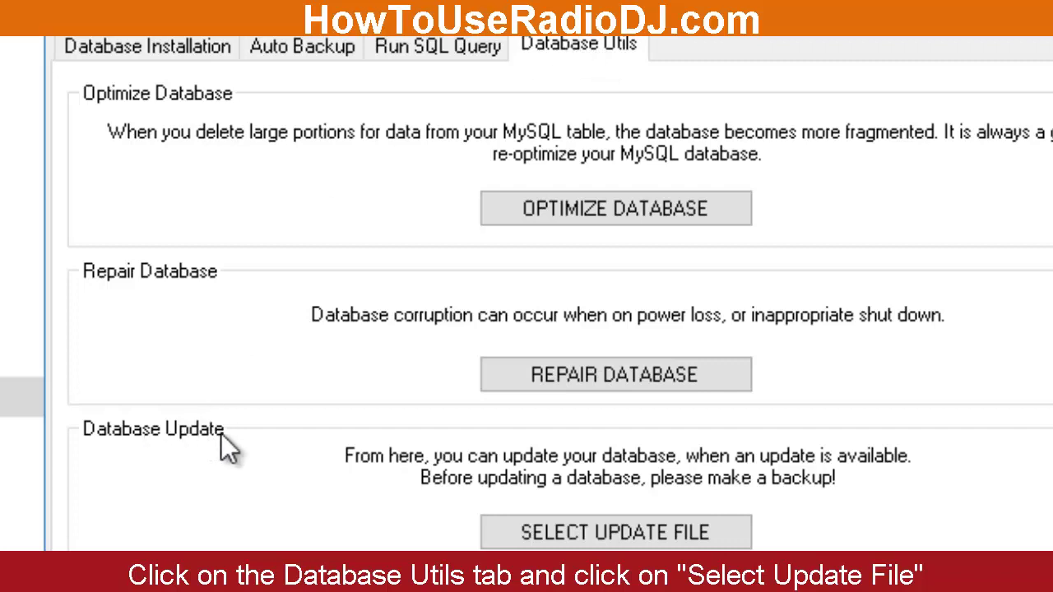
{"action": "left_click", "coordinate": [654, 536]}
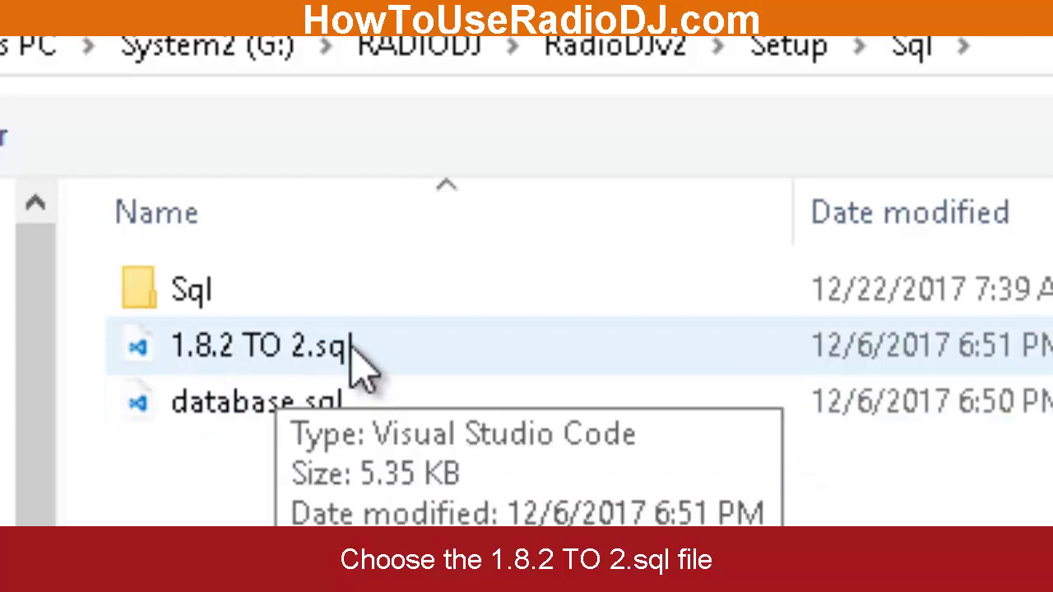
{"action": "left_click", "coordinate": [314, 347]}
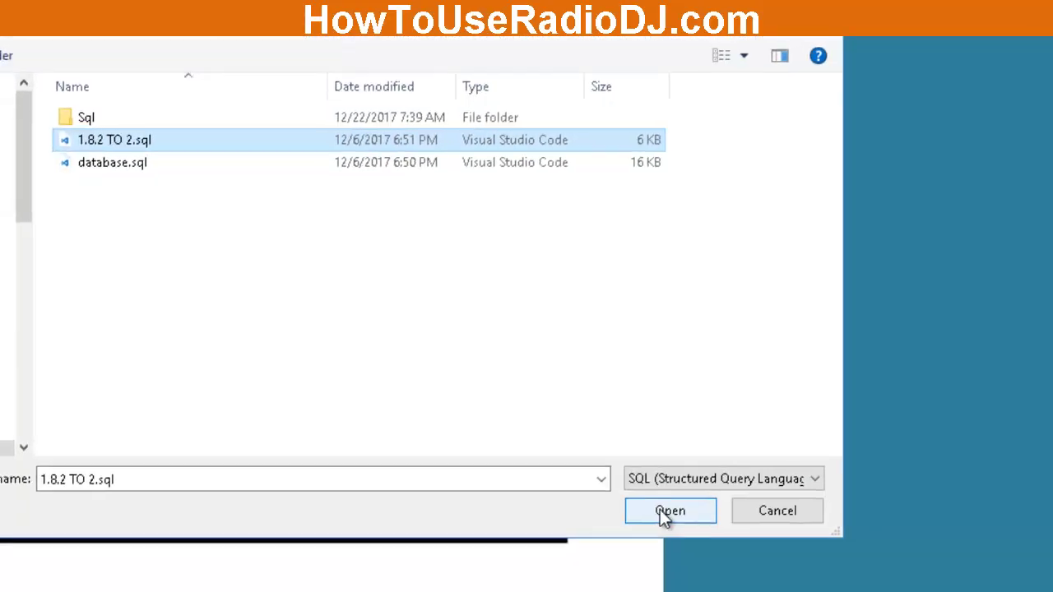
{"action": "left_click", "coordinate": [663, 511]}
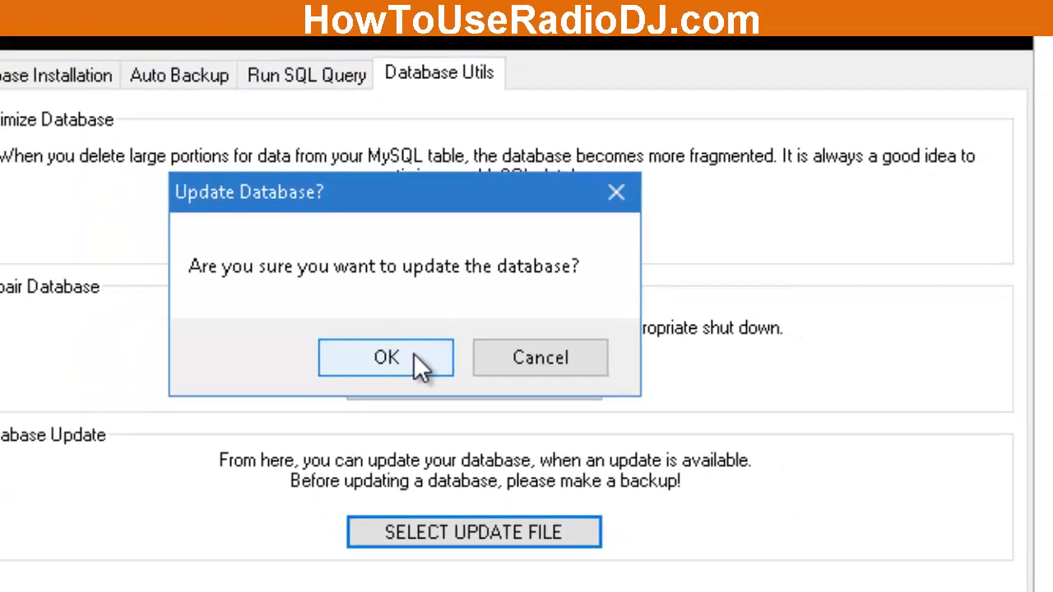
{"action": "left_click", "coordinate": [424, 416]}
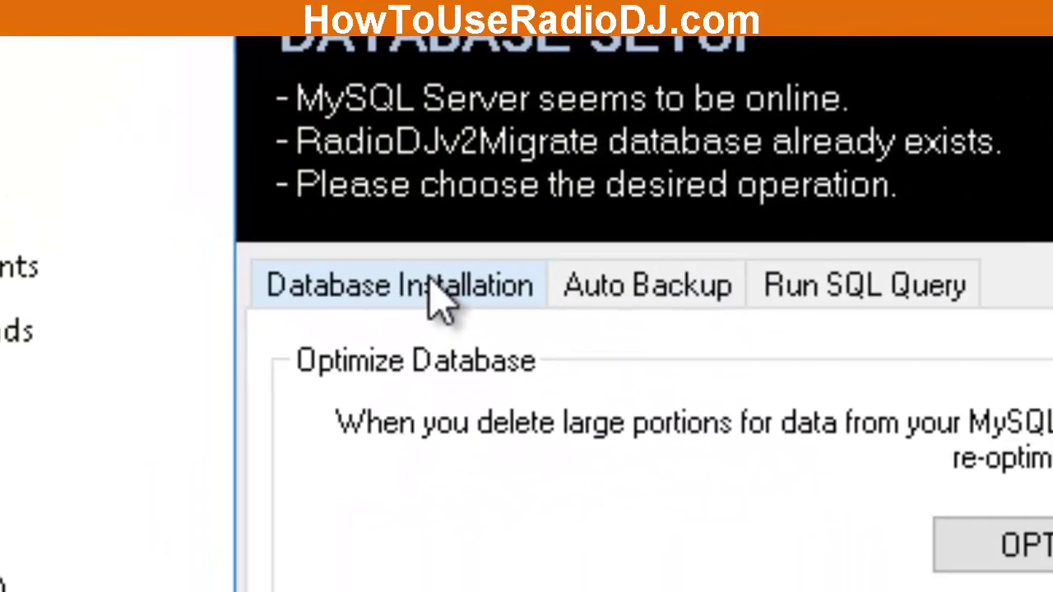
{"action": "left_click", "coordinate": [440, 300]}
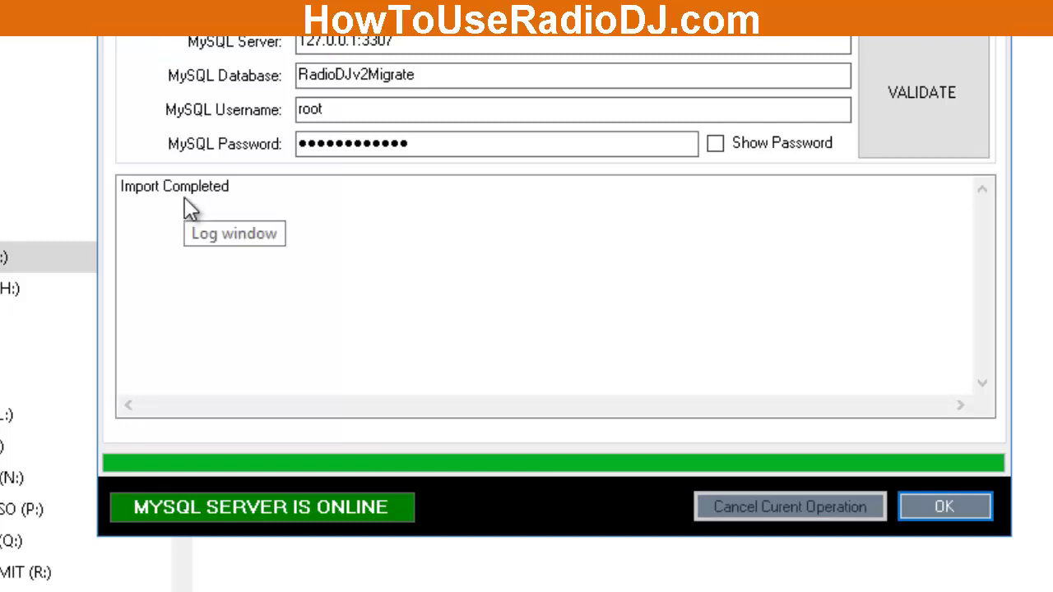
{"action": "left_click", "coordinate": [967, 521]}
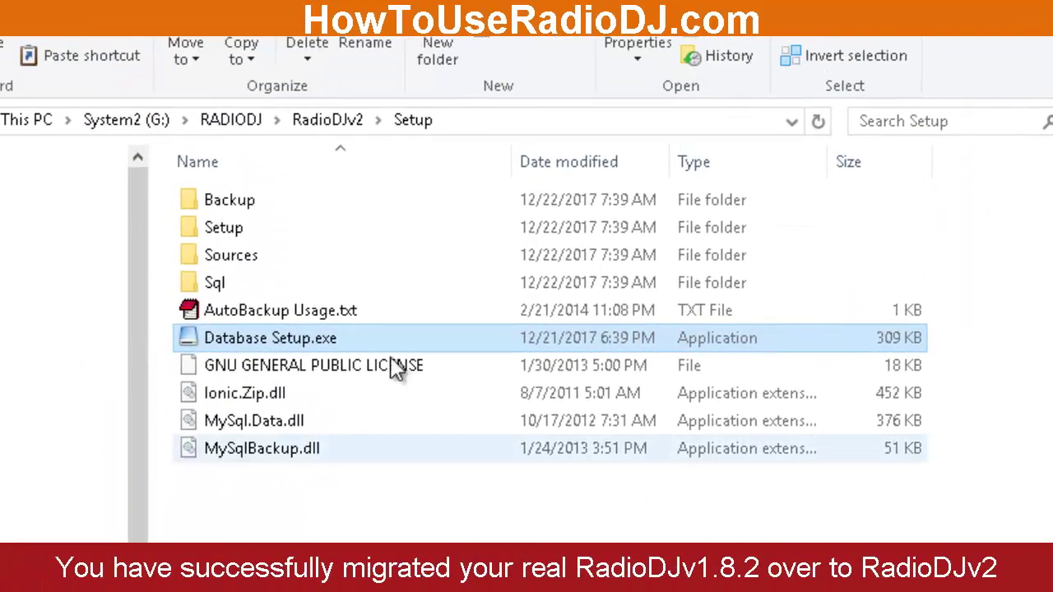
Launch RadioDJ.exe from the RadioDJv2 folder and switch playback from AutoDJ to manual
{"action": "key", "text": "alt+Up"}
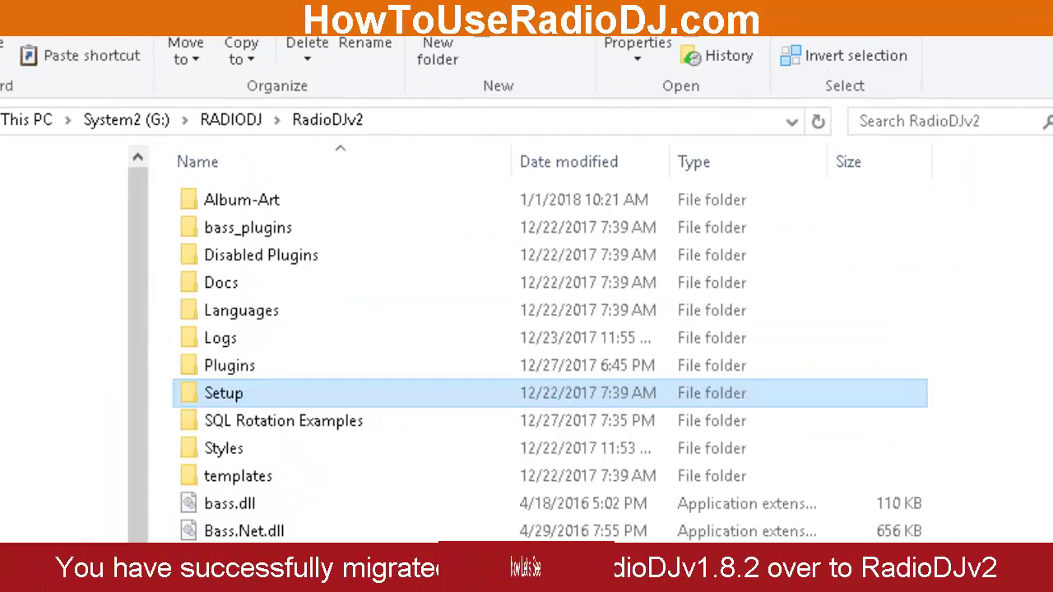
{"action": "scroll", "coordinate": [353, 365], "scroll_direction": "down", "scroll_amount": 8}
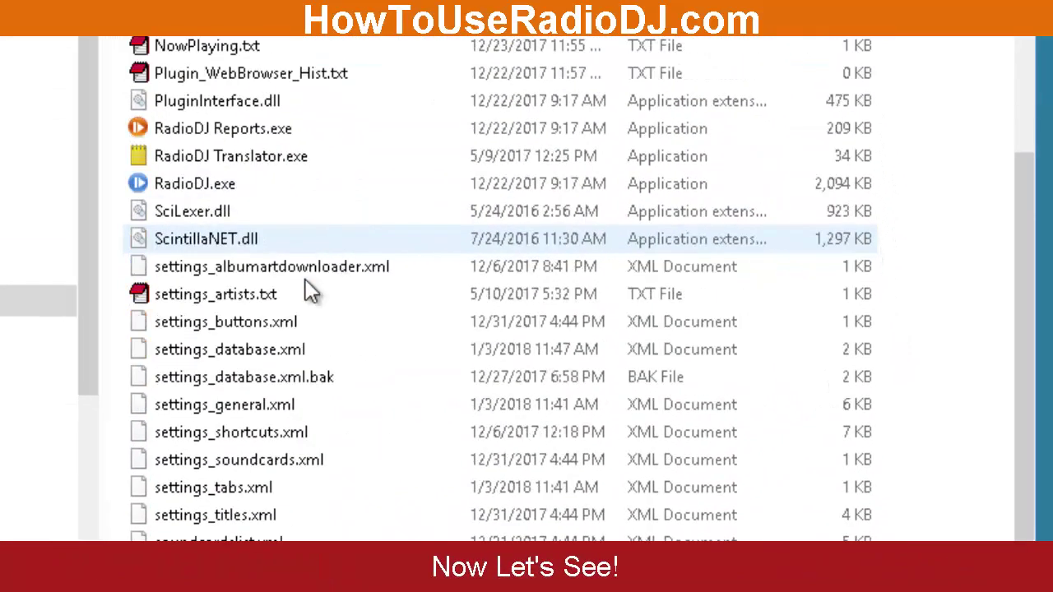
{"action": "double_click", "coordinate": [211, 182]}
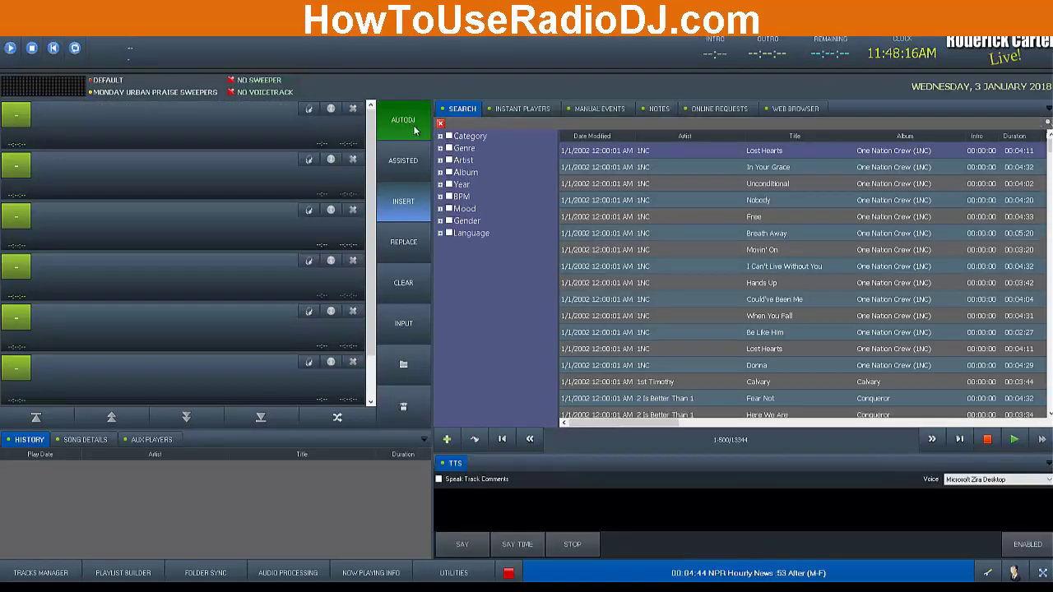
{"action": "left_click", "coordinate": [416, 131]}
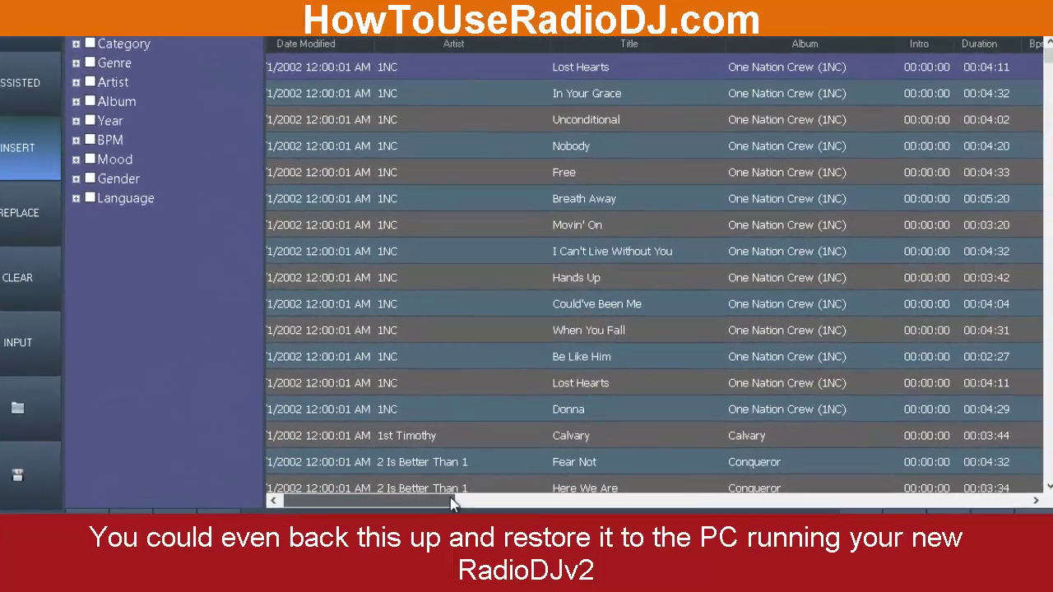
Look across the track list's columns and display the Station IDs set of instant players
{"action": "left_click_drag", "start_coordinate": [621, 423], "coordinate": [895, 423]}
{"action": "left_click_drag", "start_coordinate": [762, 509], "coordinate": [303, 509]}
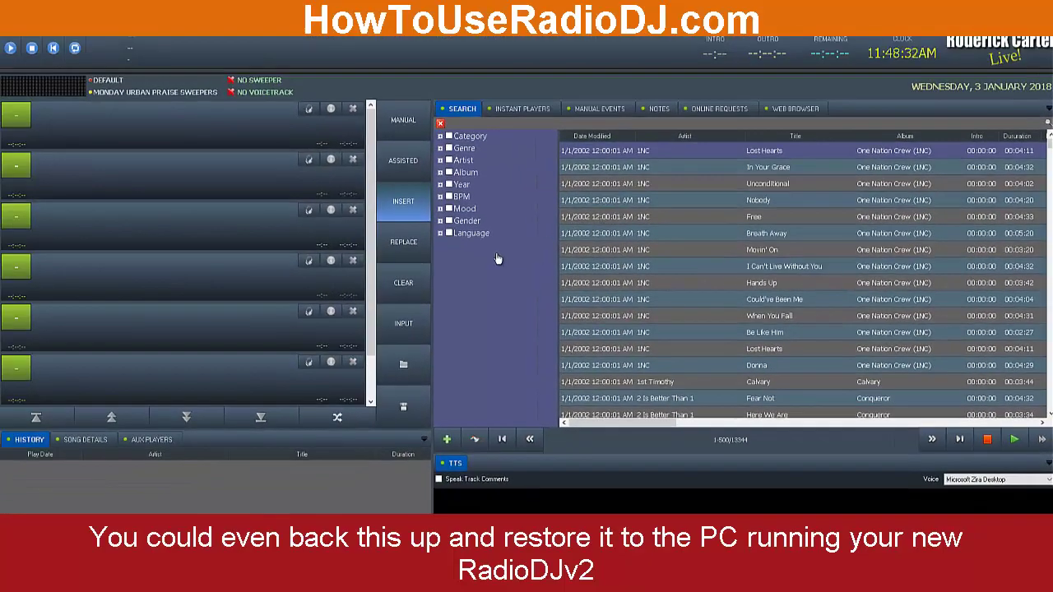
{"action": "left_click", "coordinate": [532, 109]}
{"action": "left_click", "coordinate": [465, 444]}
{"action": "left_click", "coordinate": [466, 466]}
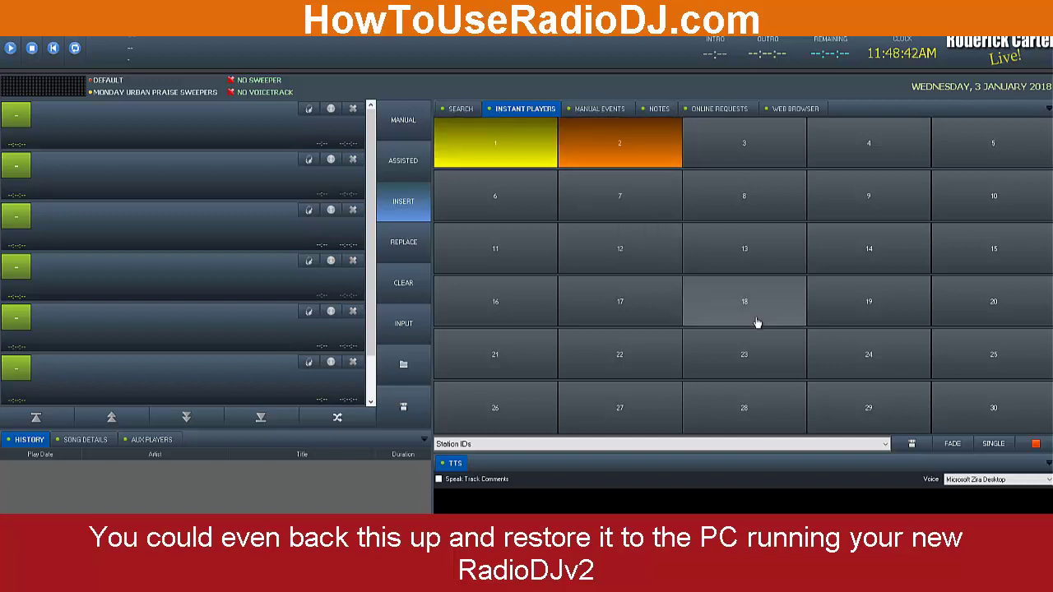
Display the manual events of the Request Events category, followed by those of Callers Request
{"action": "left_click", "coordinate": [607, 111]}
{"action": "left_click", "coordinate": [504, 445]}
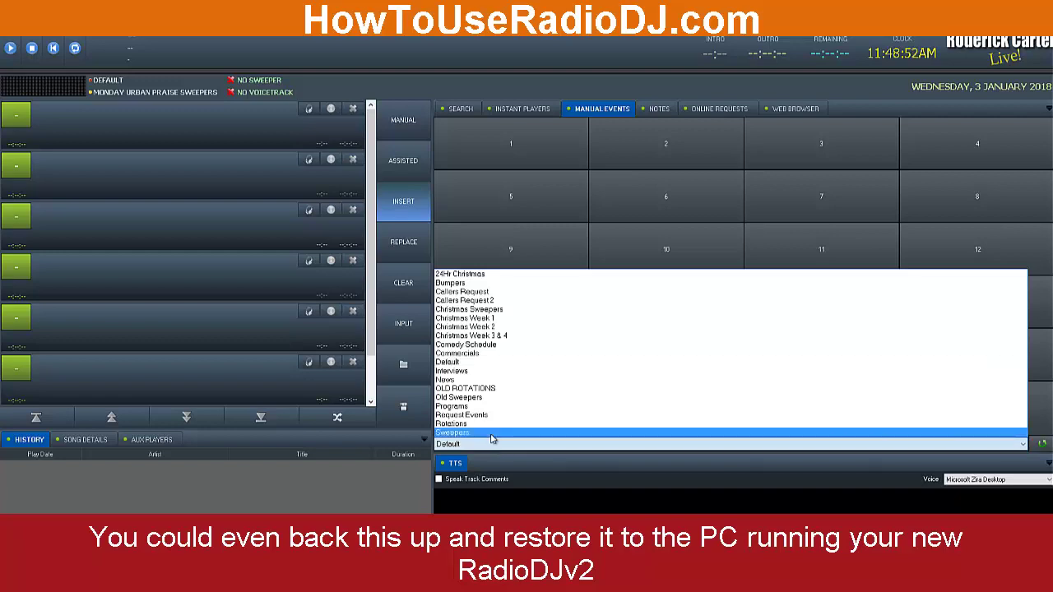
{"action": "left_click", "coordinate": [487, 415]}
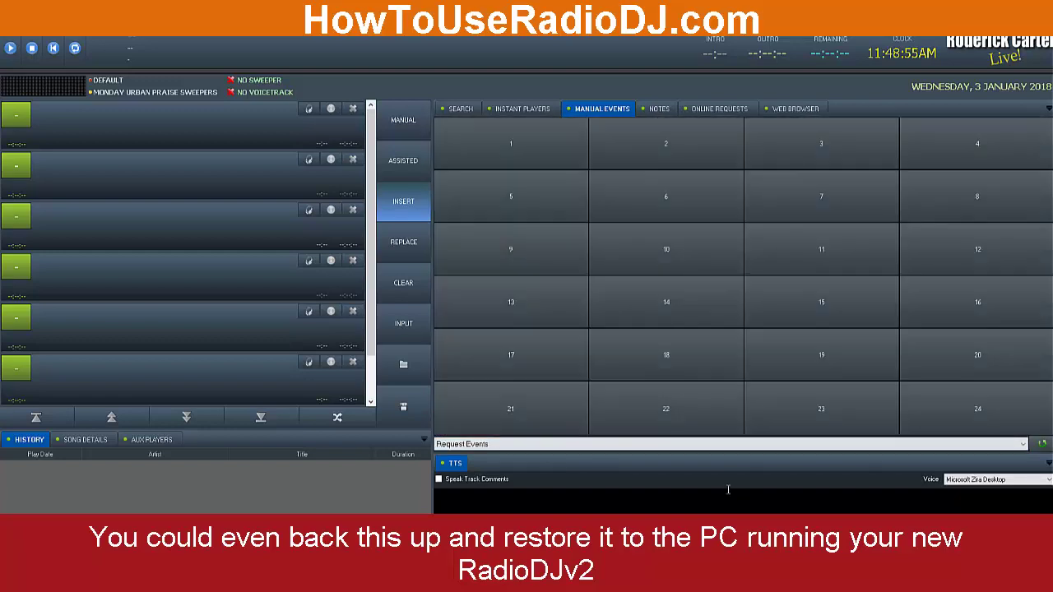
{"action": "left_click", "coordinate": [573, 446]}
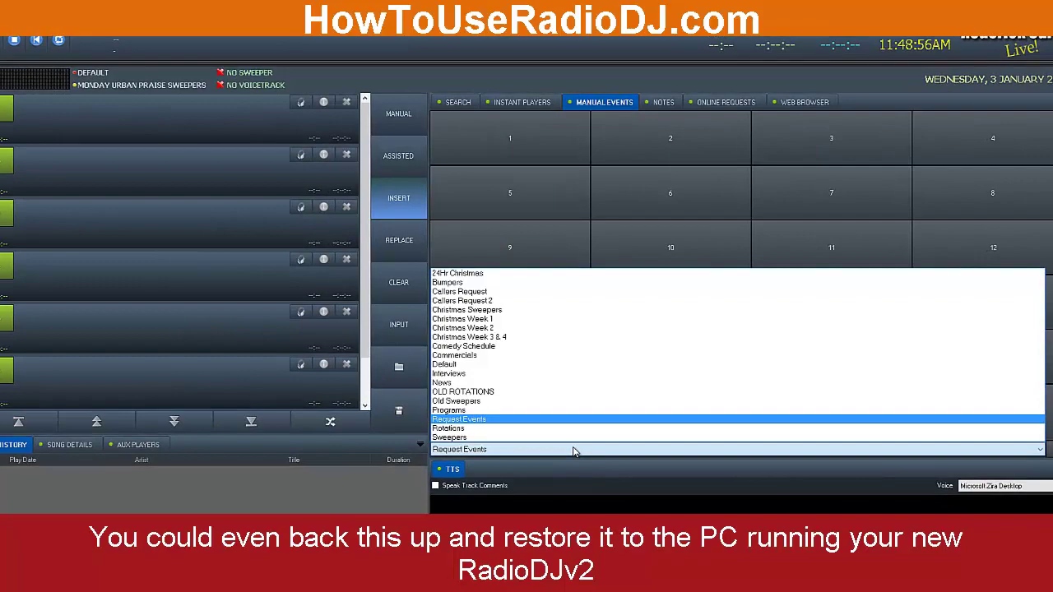
{"action": "left_click", "coordinate": [518, 292]}
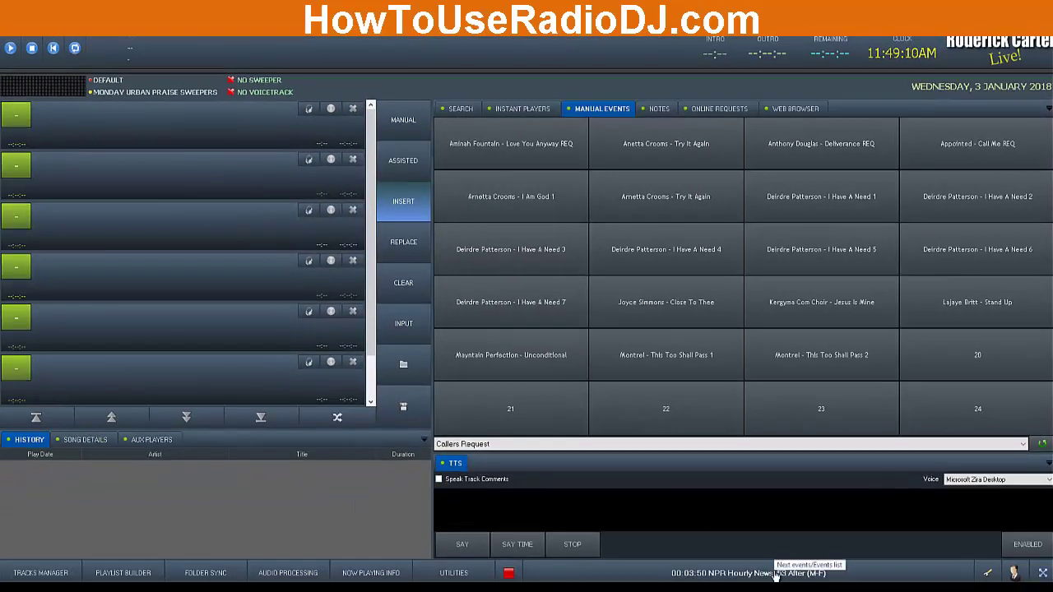
Examine the scheduled events in the Events List and the full list of event categories
{"action": "left_click", "coordinate": [776, 573]}
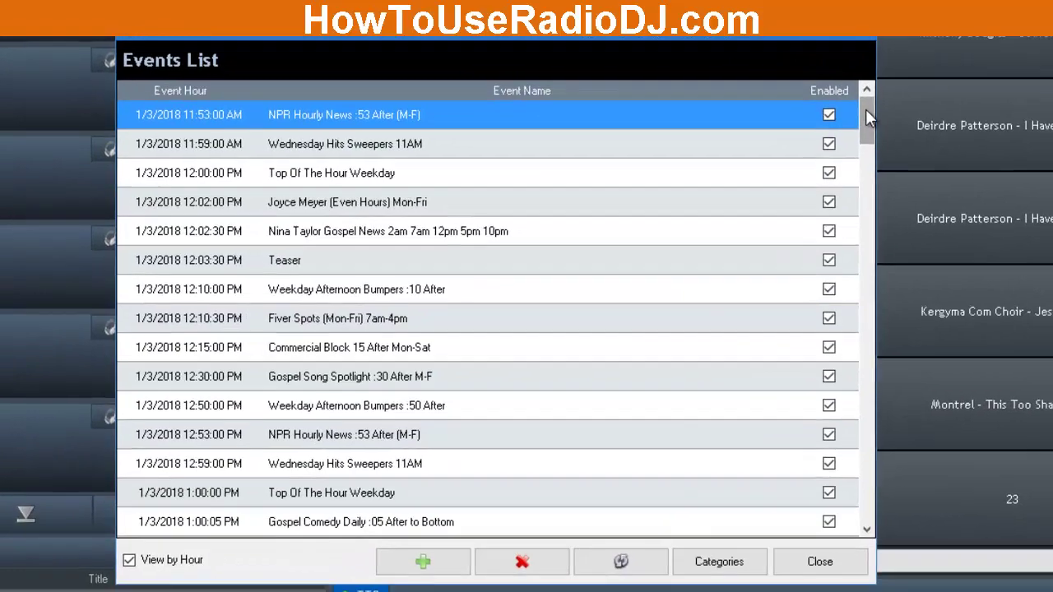
{"action": "left_click_drag", "start_coordinate": [877, 124], "coordinate": [859, 413]}
{"action": "left_click_drag", "start_coordinate": [716, 300], "coordinate": [740, 50]}
{"action": "left_click", "coordinate": [554, 59]}
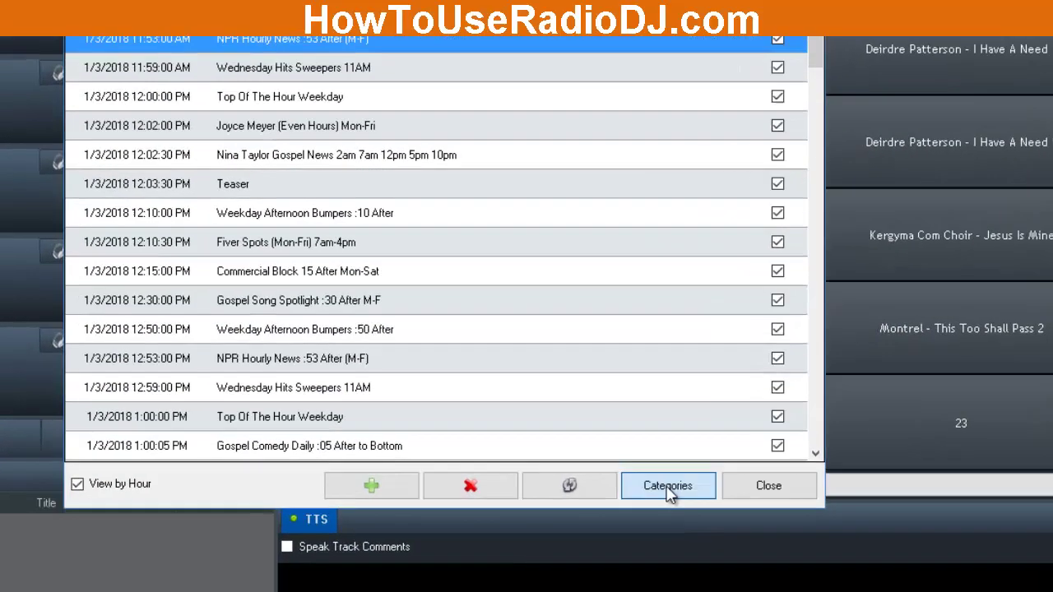
{"action": "left_click", "coordinate": [615, 440]}
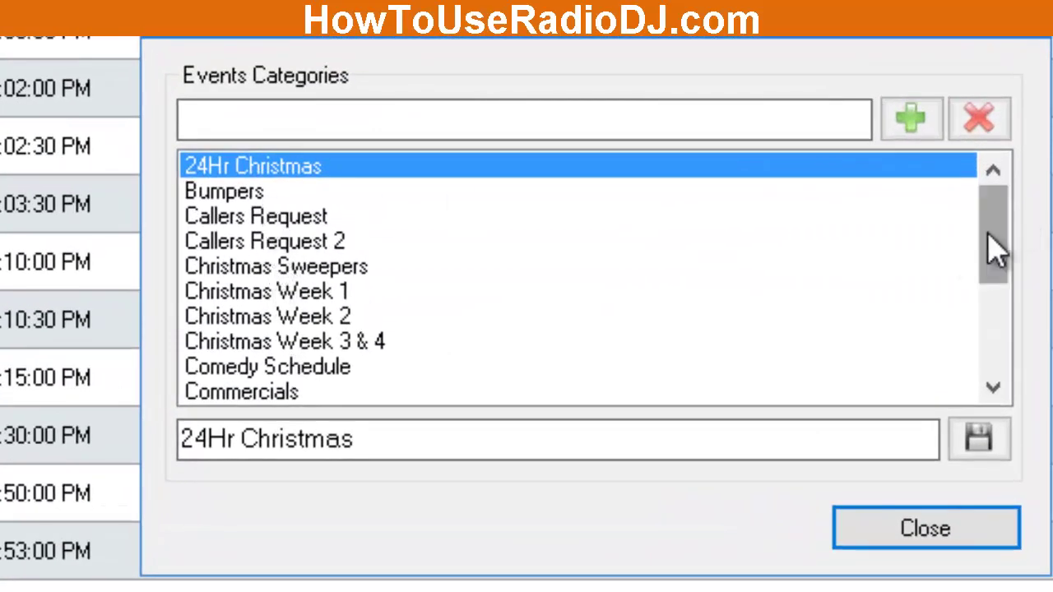
{"action": "left_click_drag", "start_coordinate": [999, 251], "coordinate": [856, 386]}
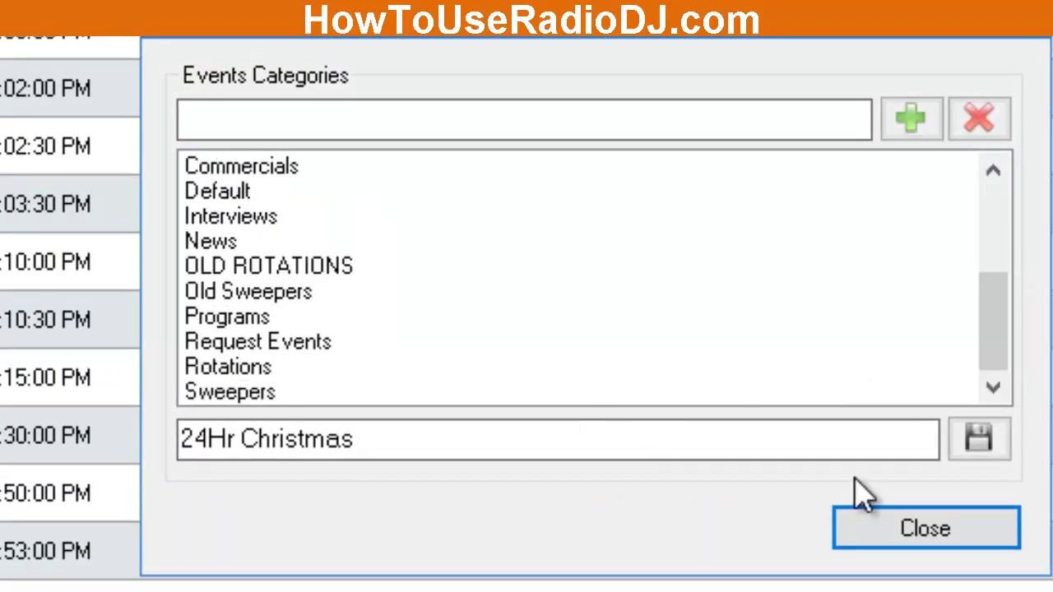
Close the event categories and the Events List, and open the track rotations from the RadioDJ configuration
{"action": "left_click", "coordinate": [963, 528]}
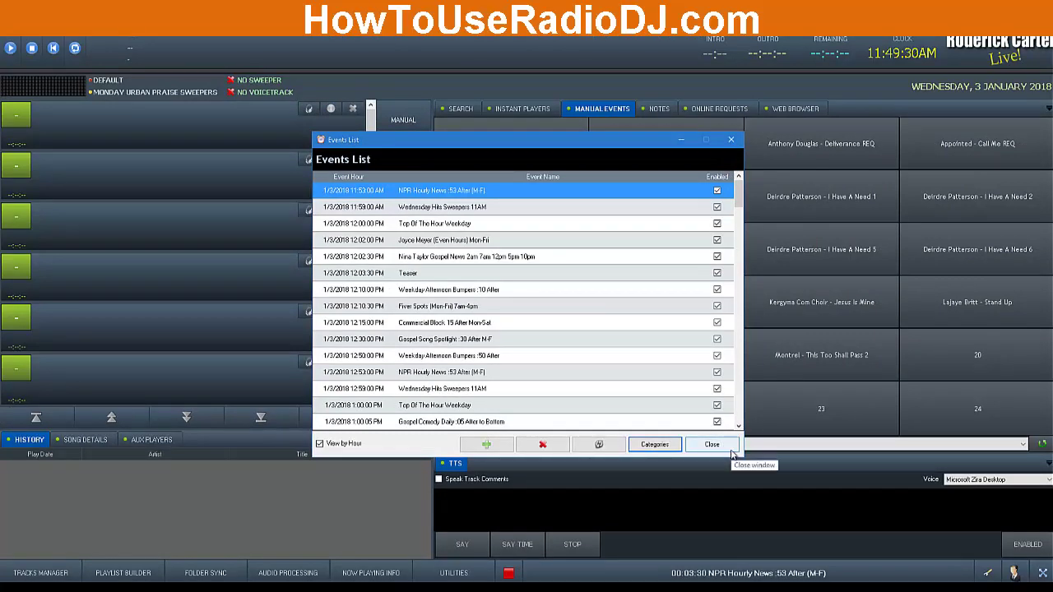
{"action": "left_click", "coordinate": [713, 445]}
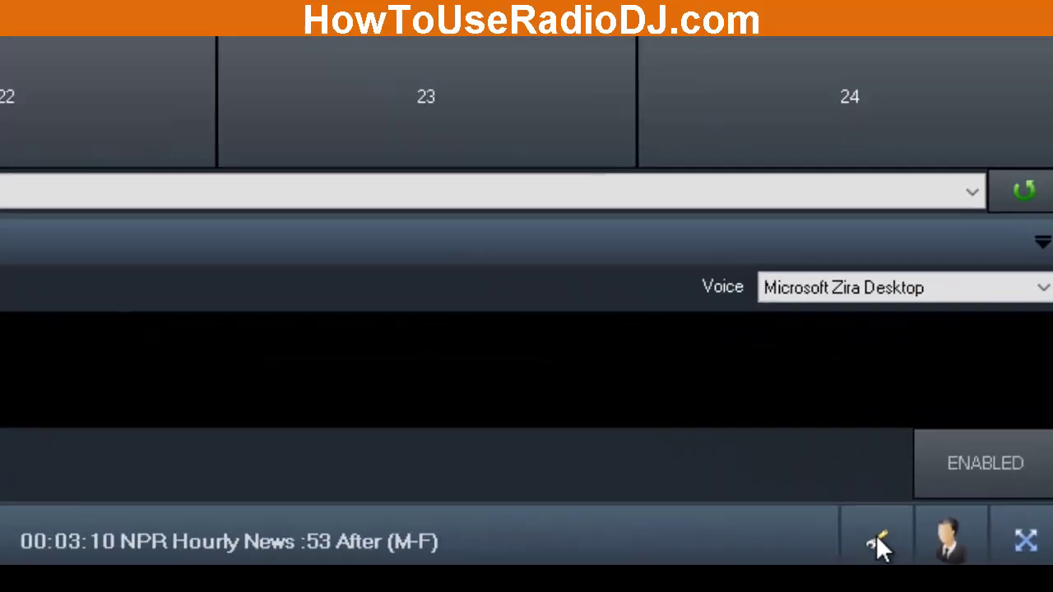
{"action": "left_click", "coordinate": [574, 451]}
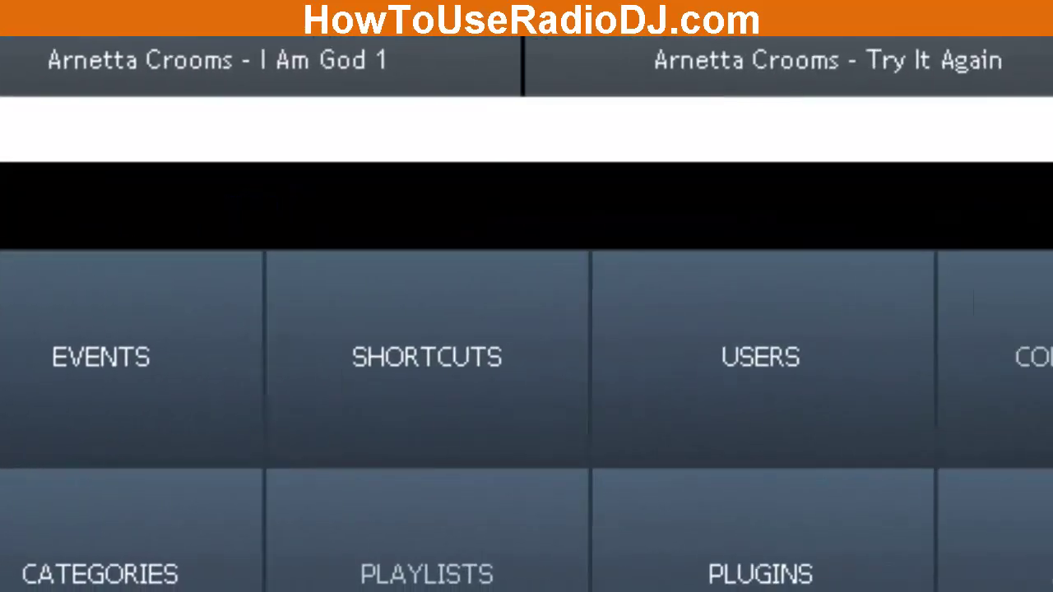
{"action": "left_click", "coordinate": [553, 393]}
Display the entries of the Christian Rap Rotation, followed by those of the Gospel Quartet Rotation
{"action": "left_click", "coordinate": [625, 169]}
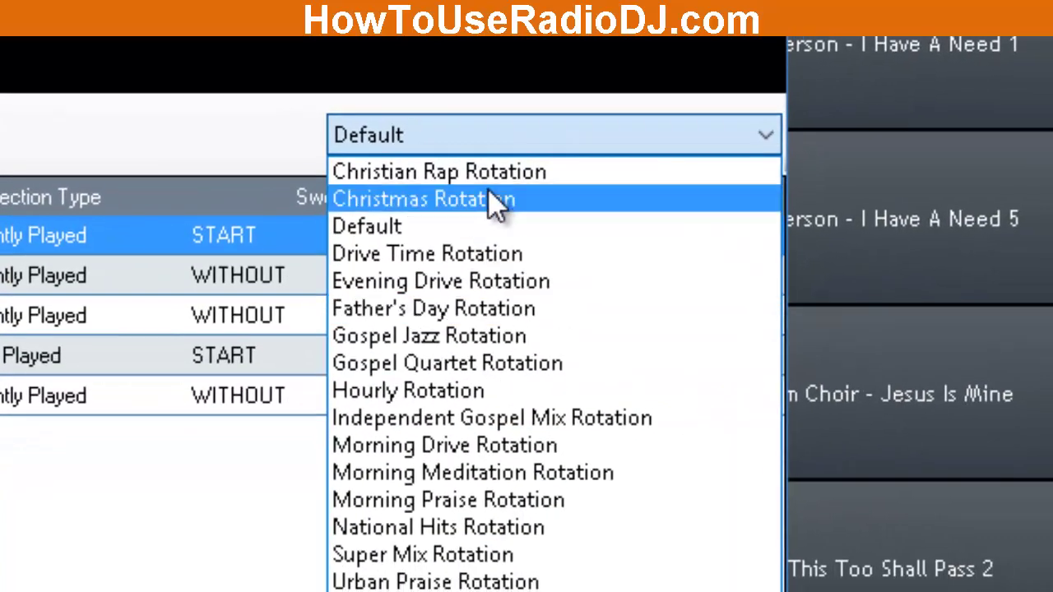
{"action": "left_click", "coordinate": [497, 174]}
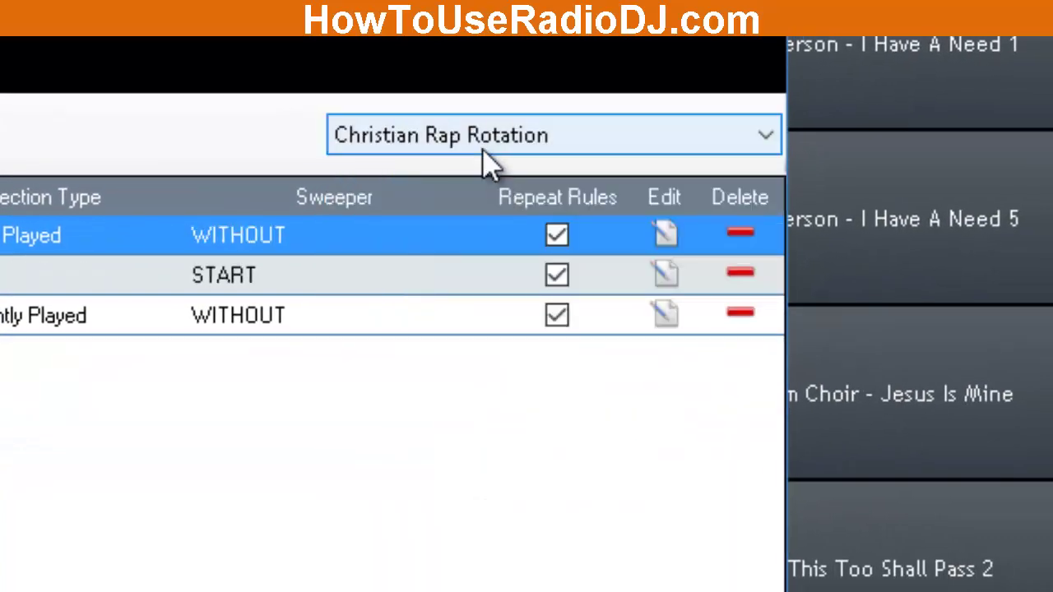
{"action": "left_click", "coordinate": [497, 137]}
{"action": "left_click", "coordinate": [451, 363]}
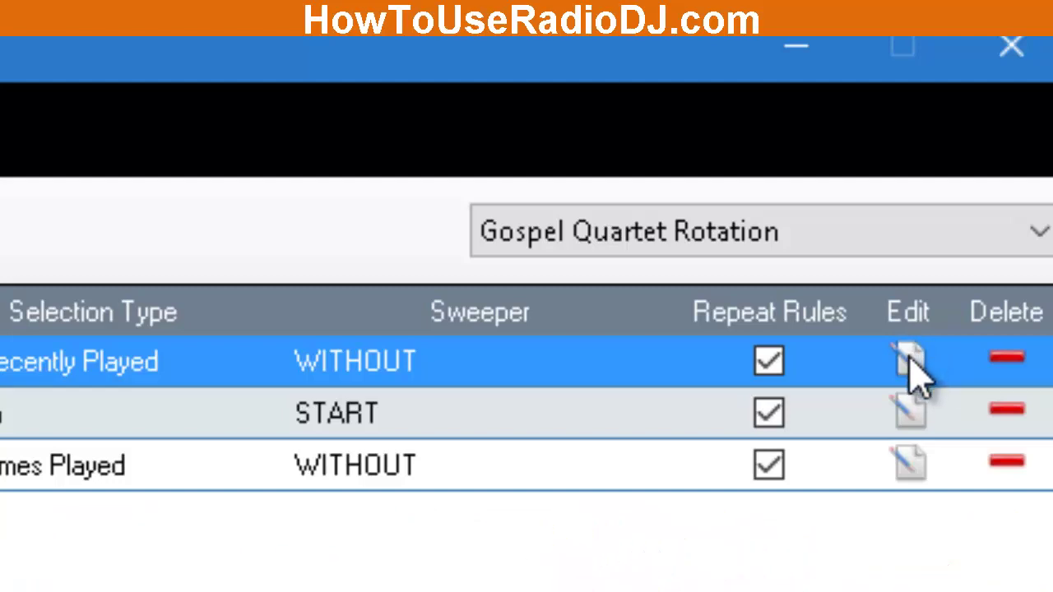
Examine the properties of the first two Gospel Quartet Rotation entries, Least Recently Played and Random, accepting each dialog
{"action": "left_click", "coordinate": [905, 344]}
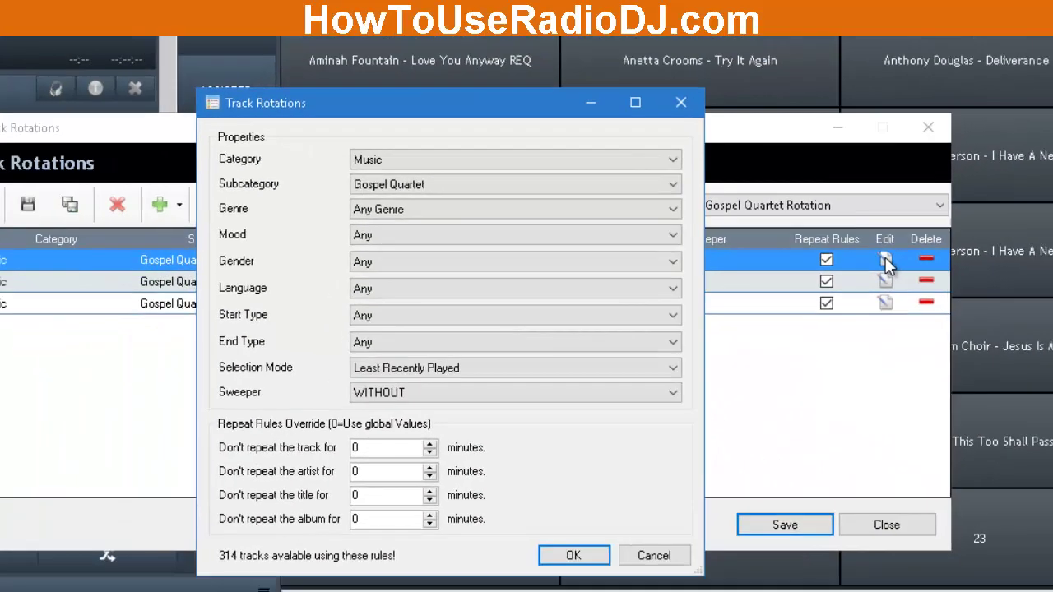
{"action": "left_click", "coordinate": [573, 557]}
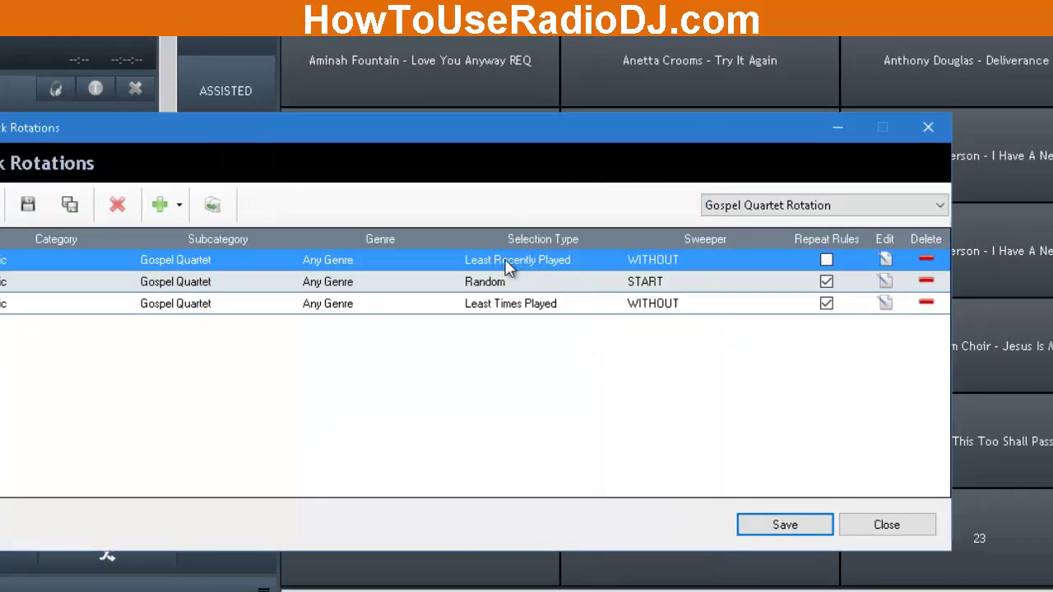
{"action": "left_click", "coordinate": [885, 280]}
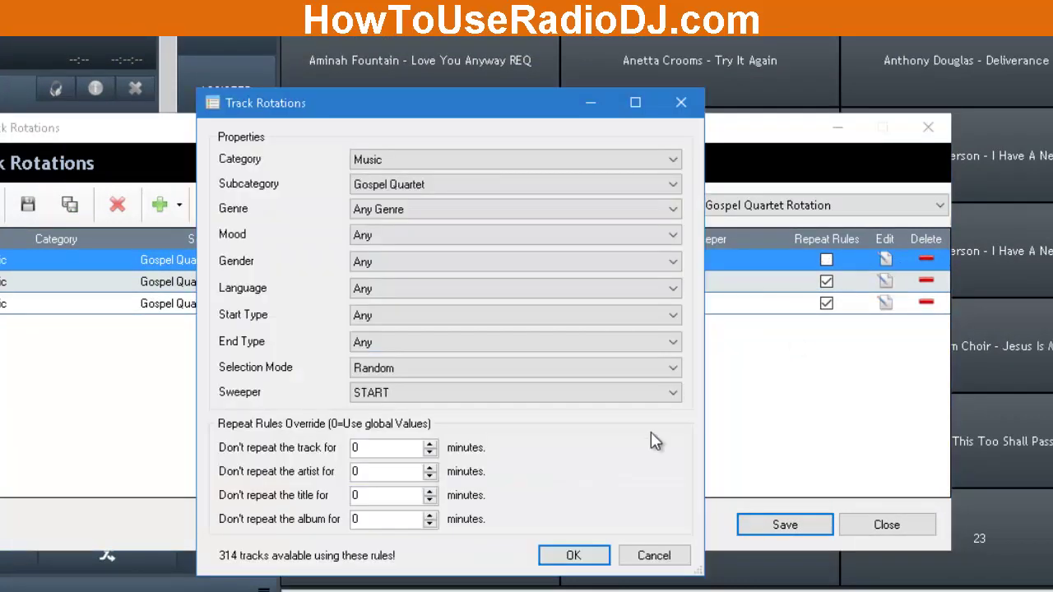
{"action": "left_click", "coordinate": [598, 557]}
Make sure Repeat Rules is enabled for the first two Gospel Quartet Rotation entries and close the track rotations
{"action": "left_click", "coordinate": [822, 279]}
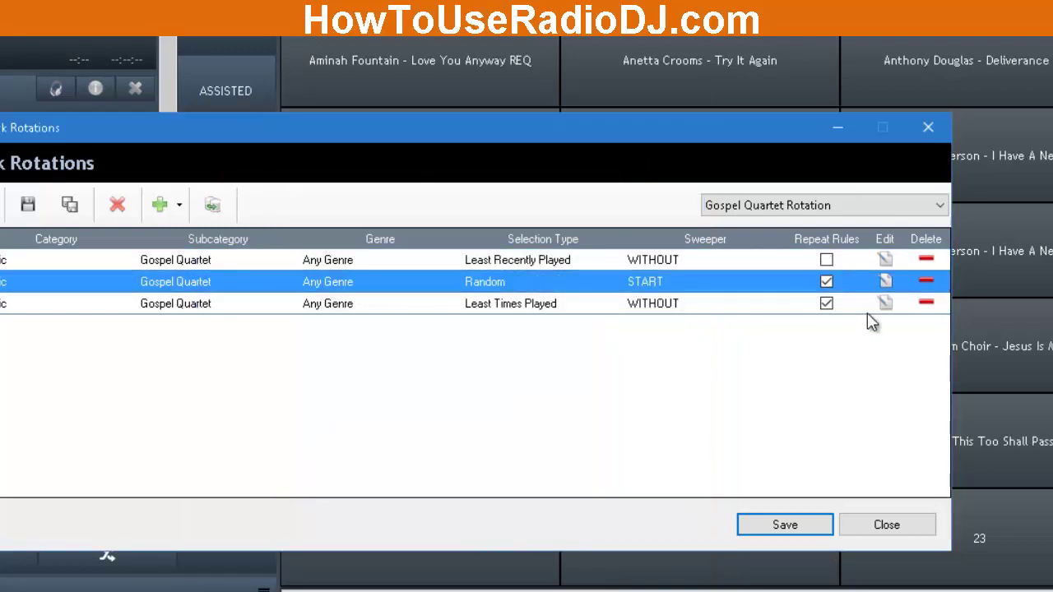
{"action": "left_click", "coordinate": [826, 260]}
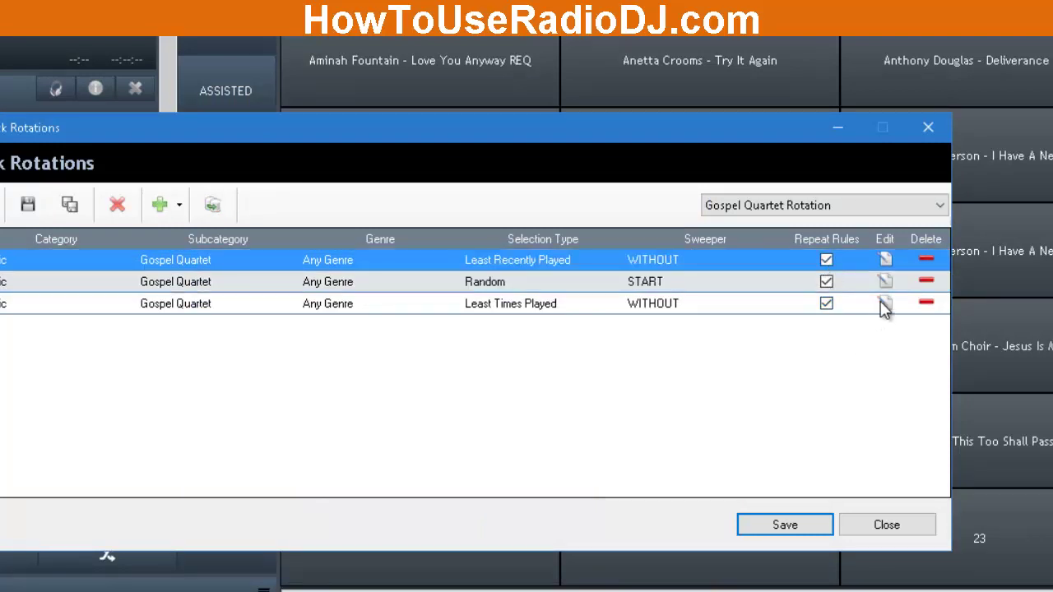
{"action": "left_click", "coordinate": [786, 530]}
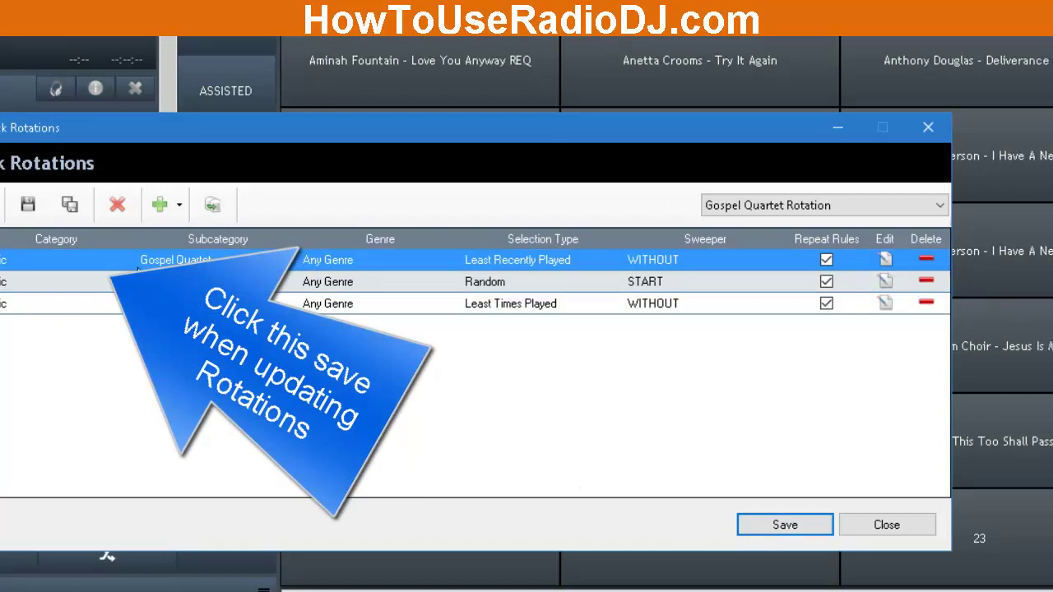
{"action": "left_click", "coordinate": [810, 208]}
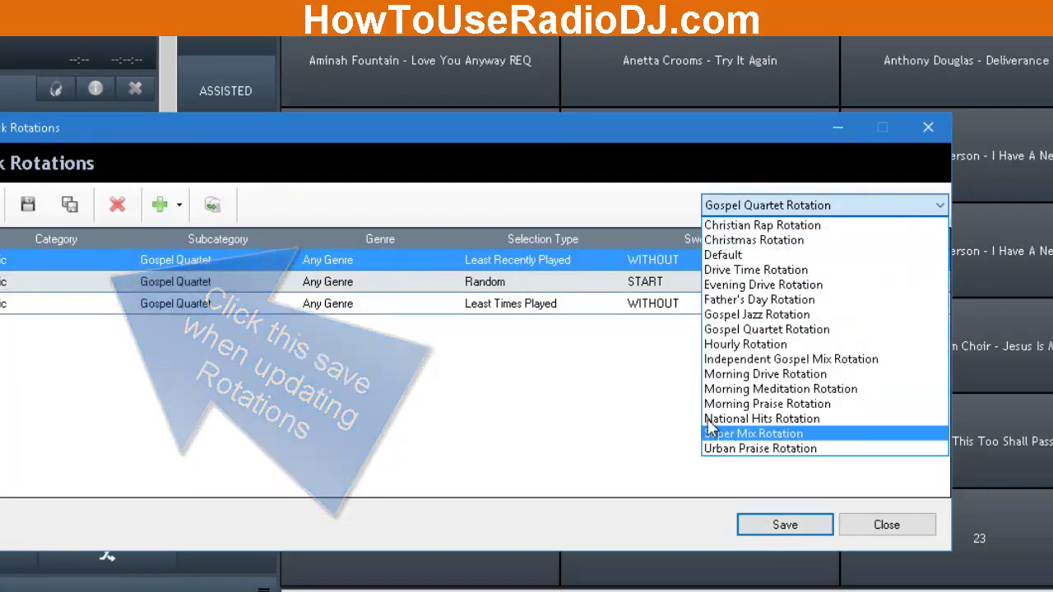
{"action": "left_click", "coordinate": [608, 385]}
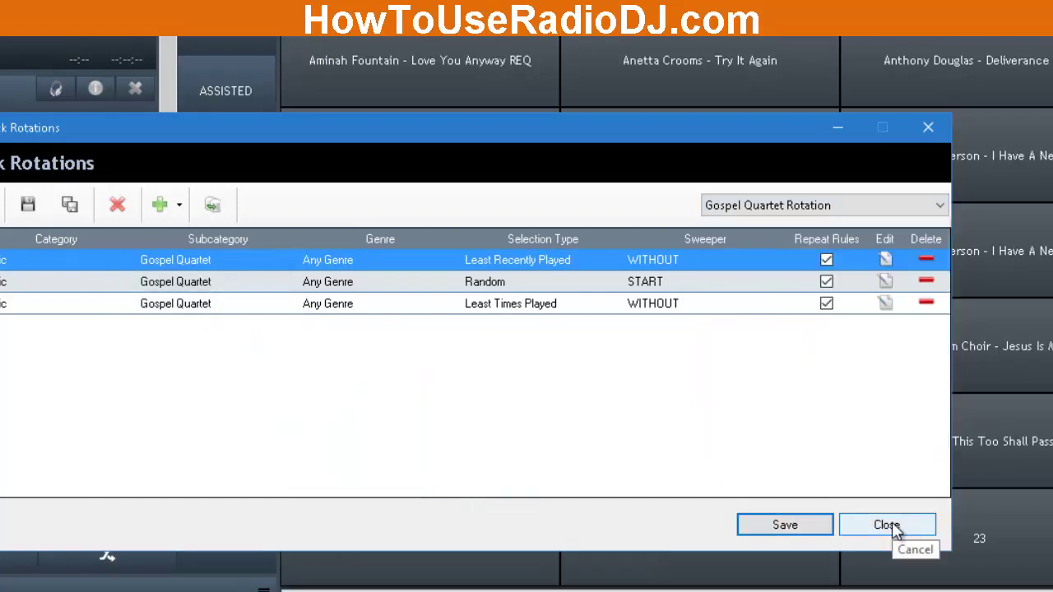
{"action": "left_click", "coordinate": [890, 526]}
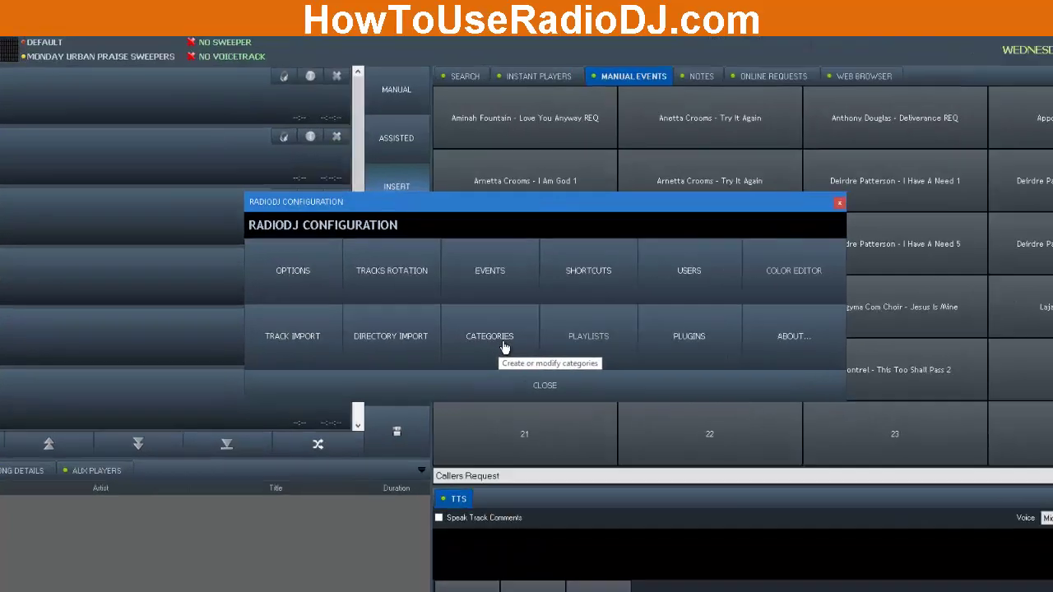
Look through the category list in the Categories Manager, cancel it and close the RadioDJ configuration
{"action": "left_click", "coordinate": [489, 330]}
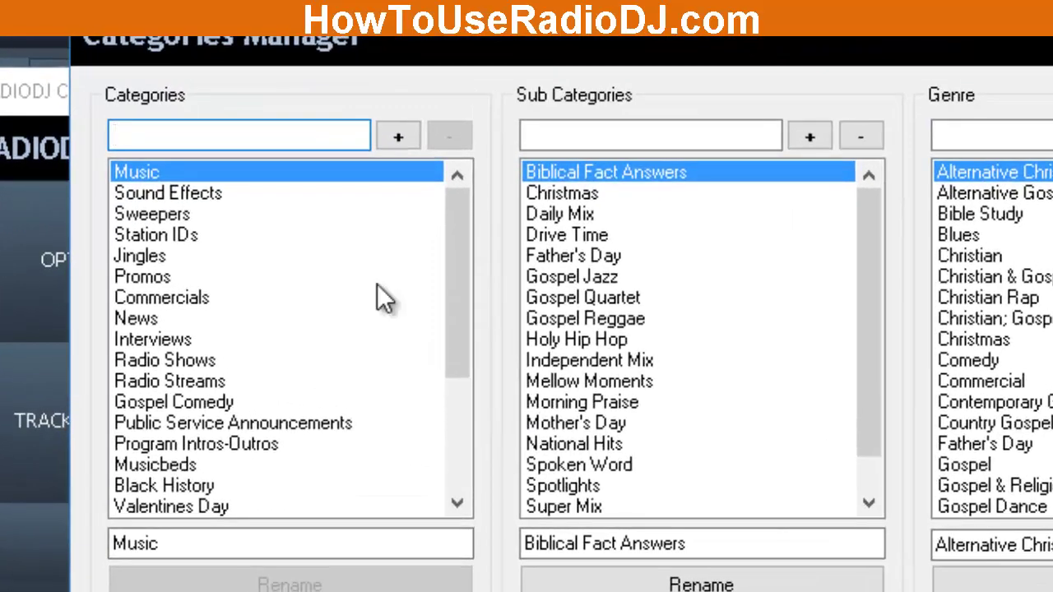
{"action": "left_click_drag", "start_coordinate": [444, 267], "coordinate": [445, 427]}
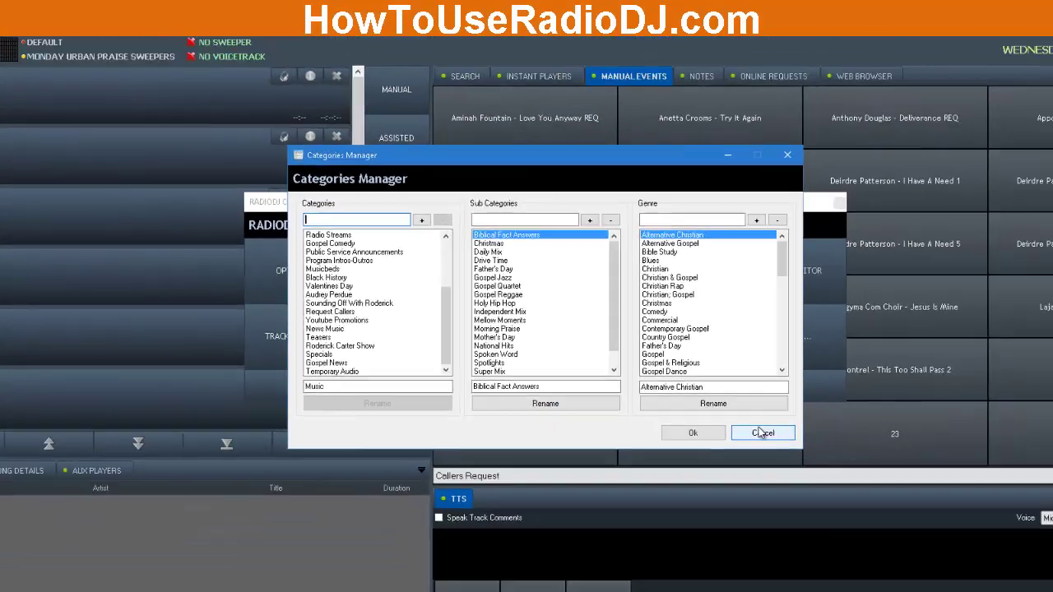
{"action": "left_click", "coordinate": [764, 432]}
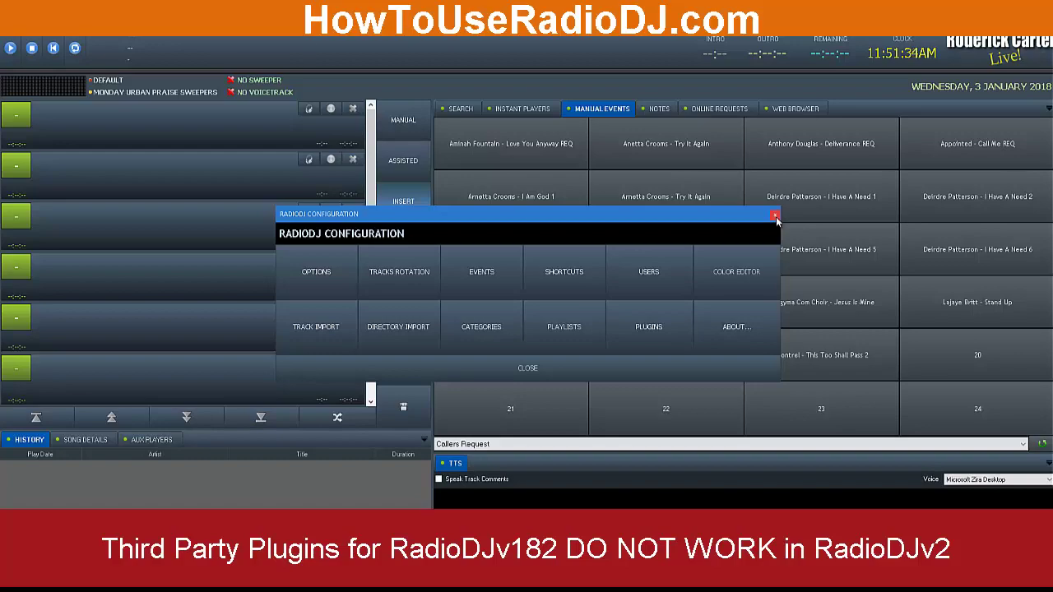
{"action": "left_click", "coordinate": [527, 367]}
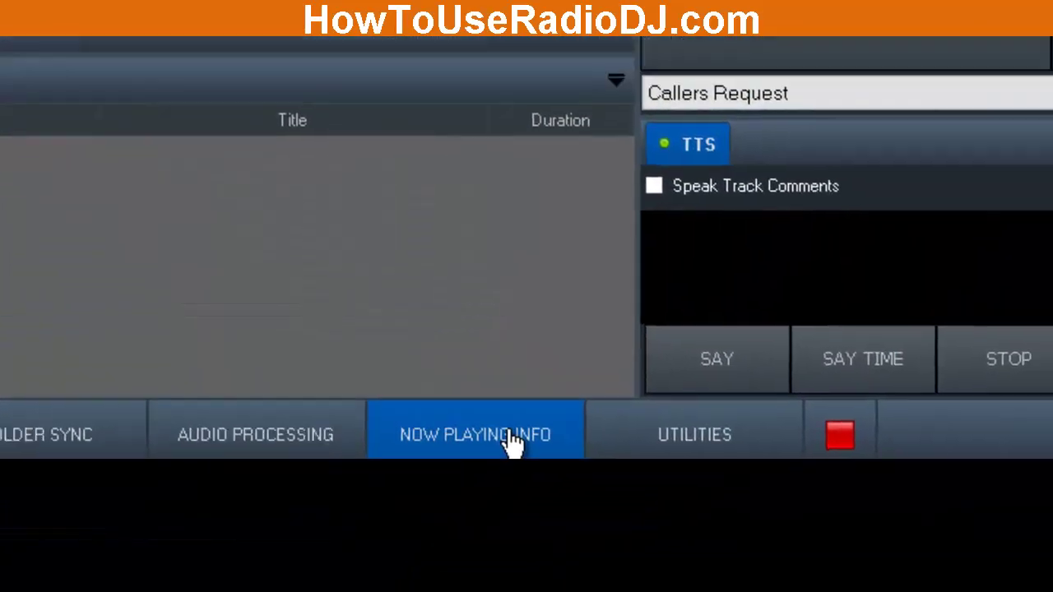
Examine the file, web, network and serial export settings of the Now Playing Info Exporter
{"action": "left_click", "coordinate": [350, 582]}
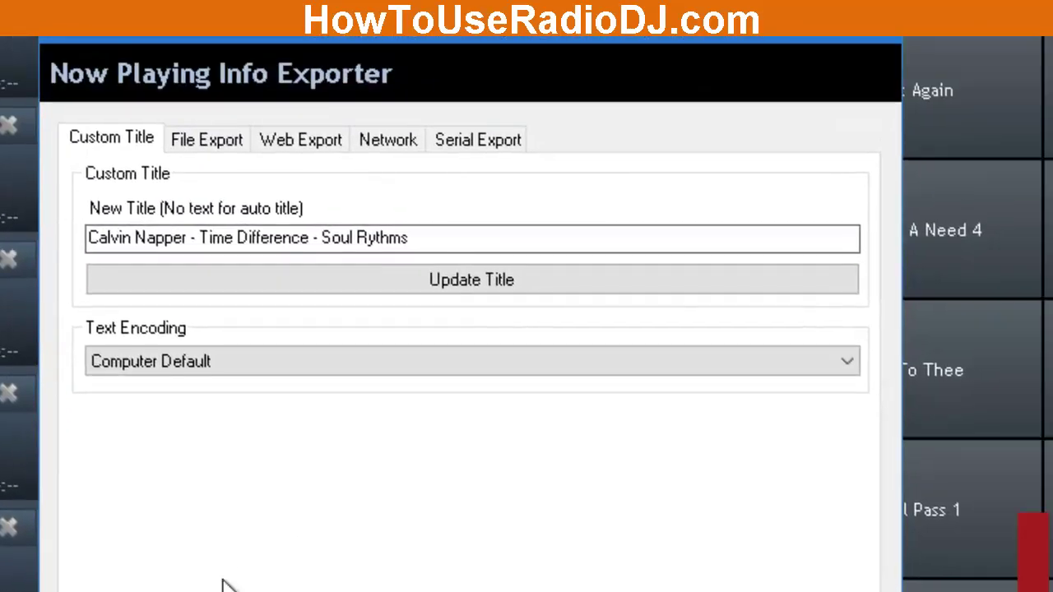
{"action": "left_click", "coordinate": [213, 140]}
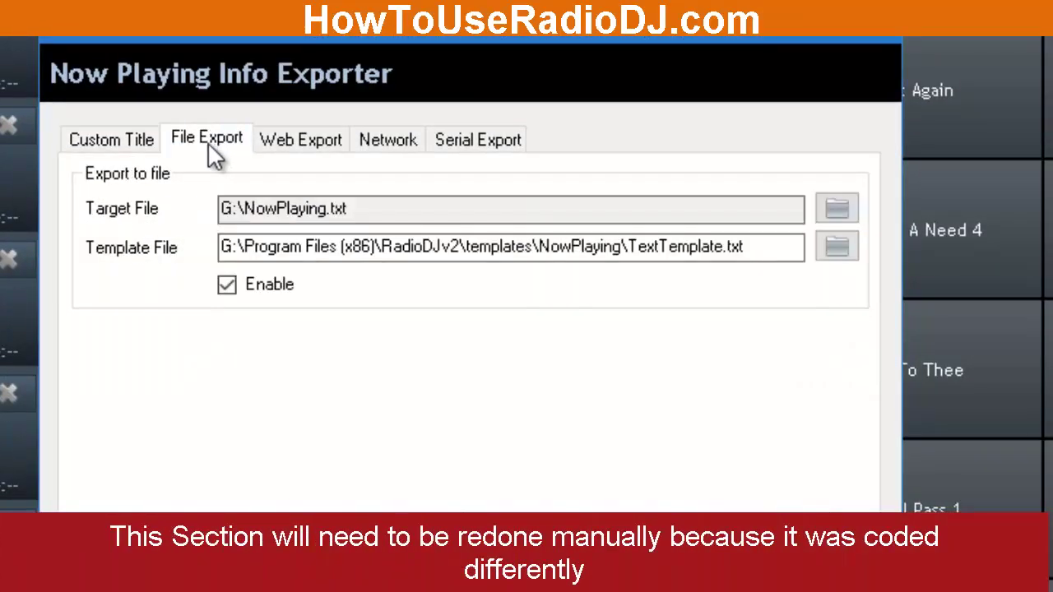
{"action": "left_click", "coordinate": [309, 144]}
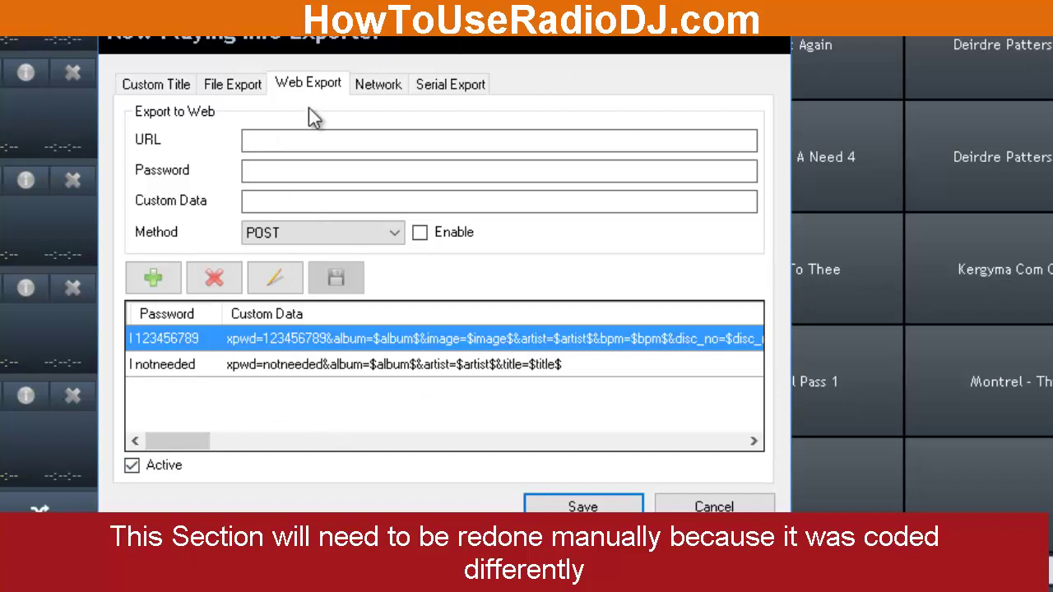
{"action": "left_click", "coordinate": [387, 87]}
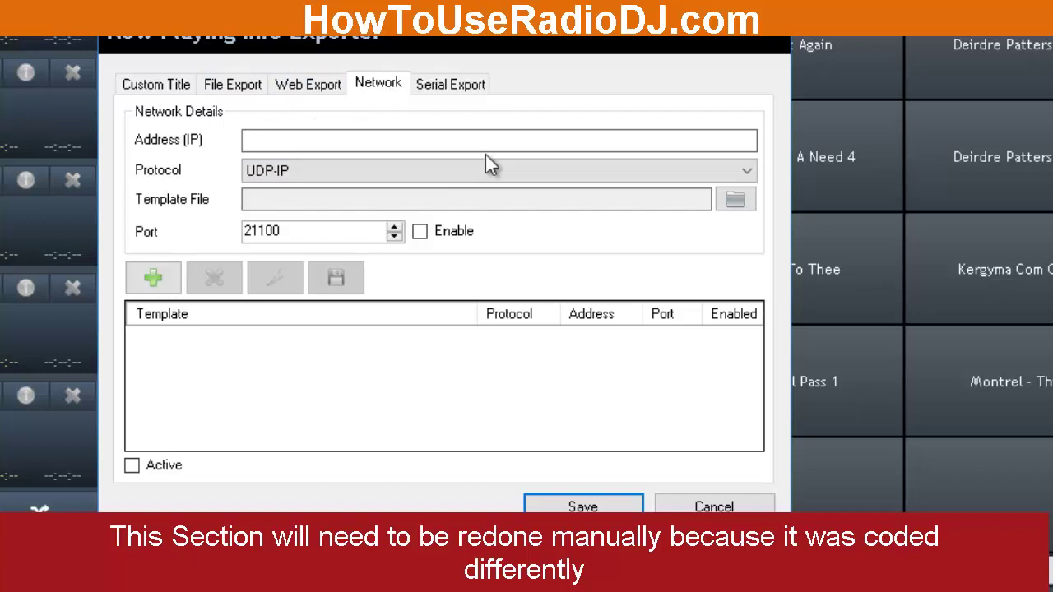
{"action": "left_click", "coordinate": [459, 89]}
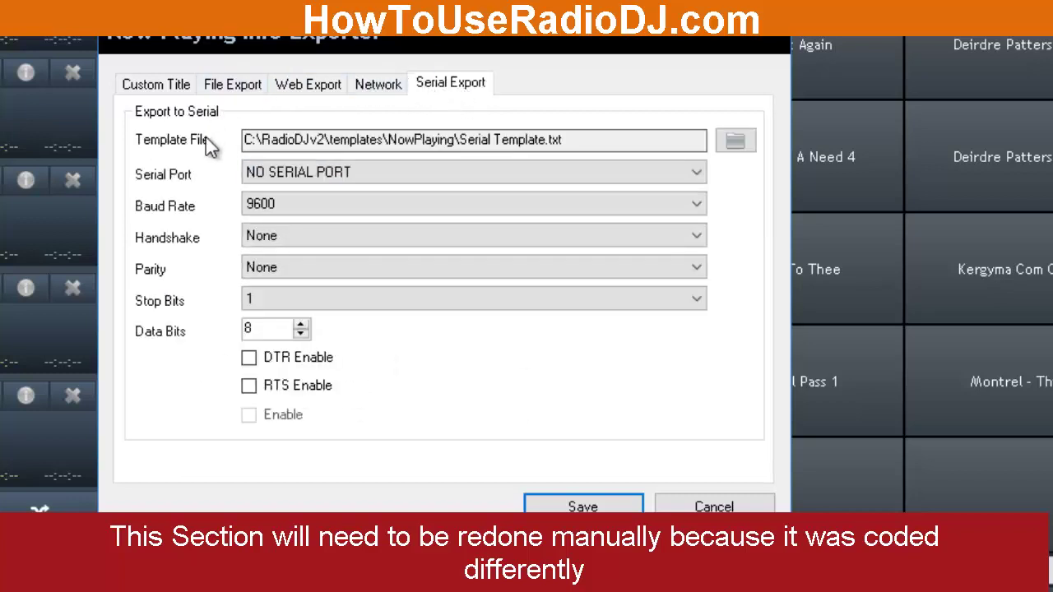
Recheck the exporter's file export and web export settings and leave the exporter without saving
{"action": "left_click", "coordinate": [183, 87]}
{"action": "left_click", "coordinate": [238, 84]}
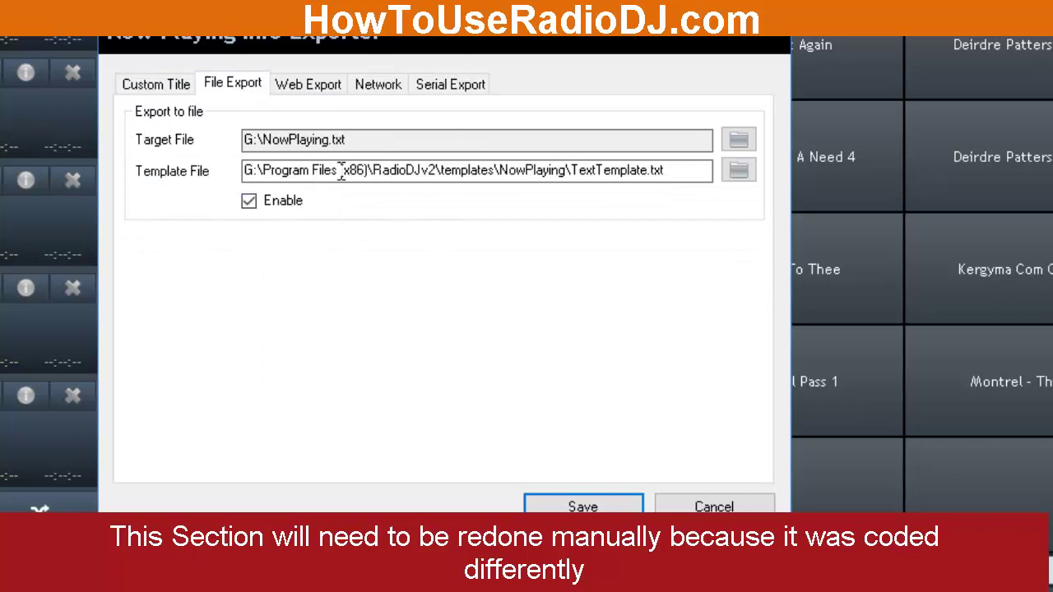
{"action": "left_click", "coordinate": [309, 86]}
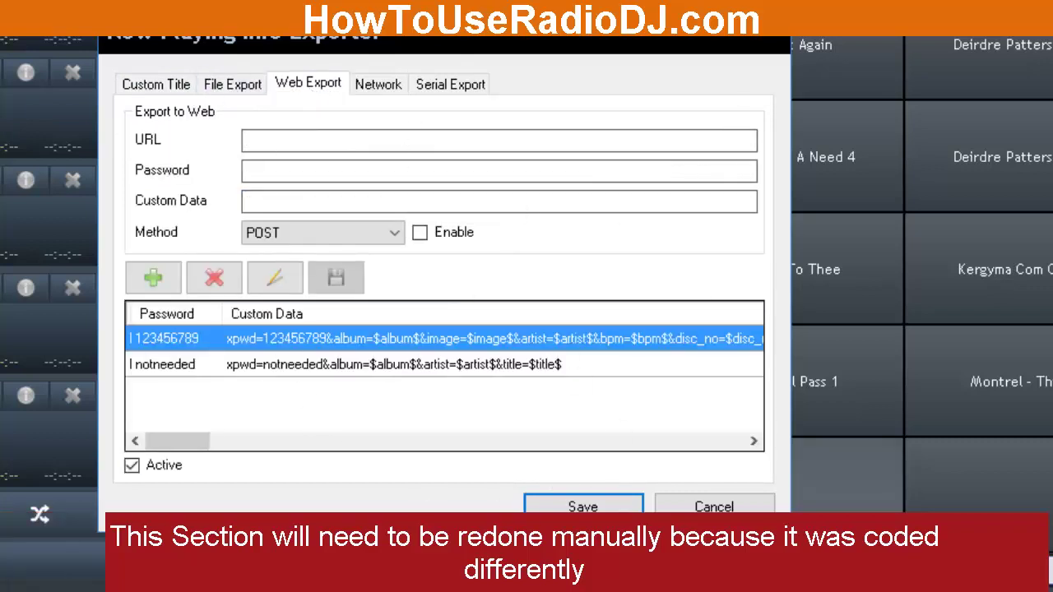
{"action": "left_click", "coordinate": [696, 507]}
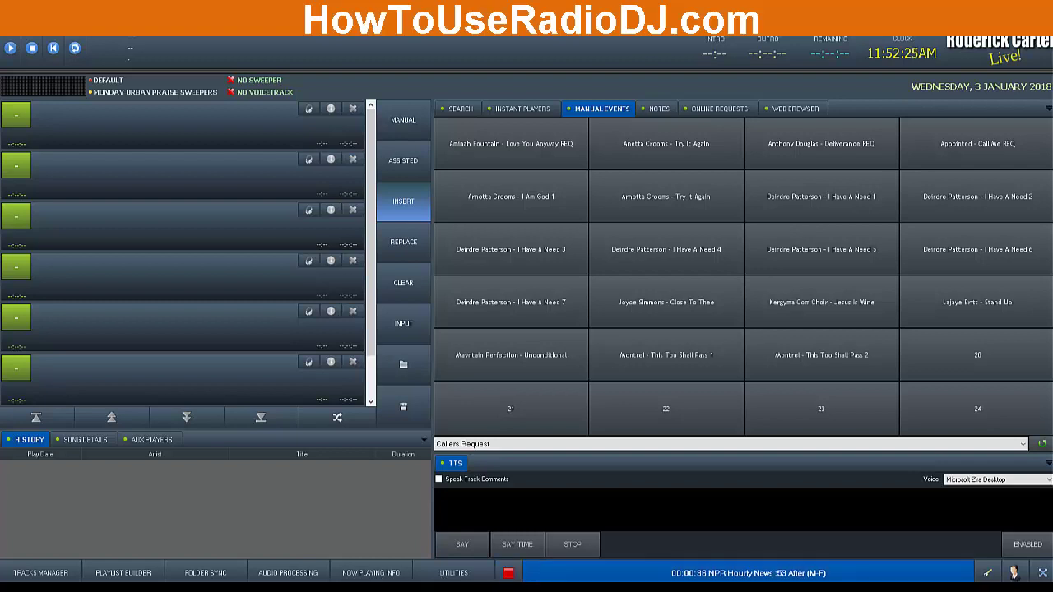
Display the searchable track list, the song details and the auxiliary players
{"action": "left_click", "coordinate": [459, 111]}
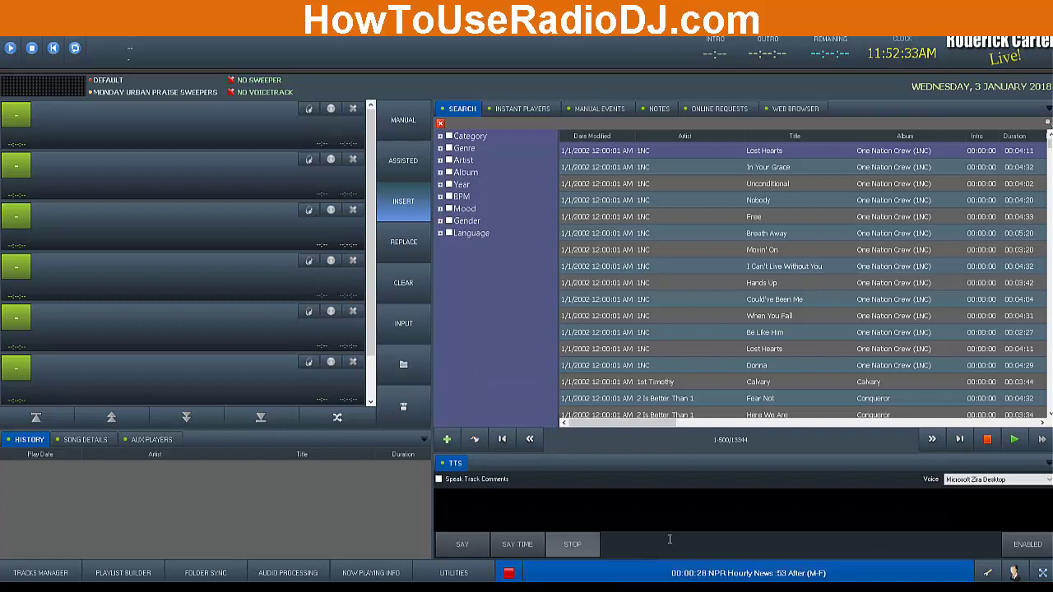
{"action": "left_click", "coordinate": [85, 441]}
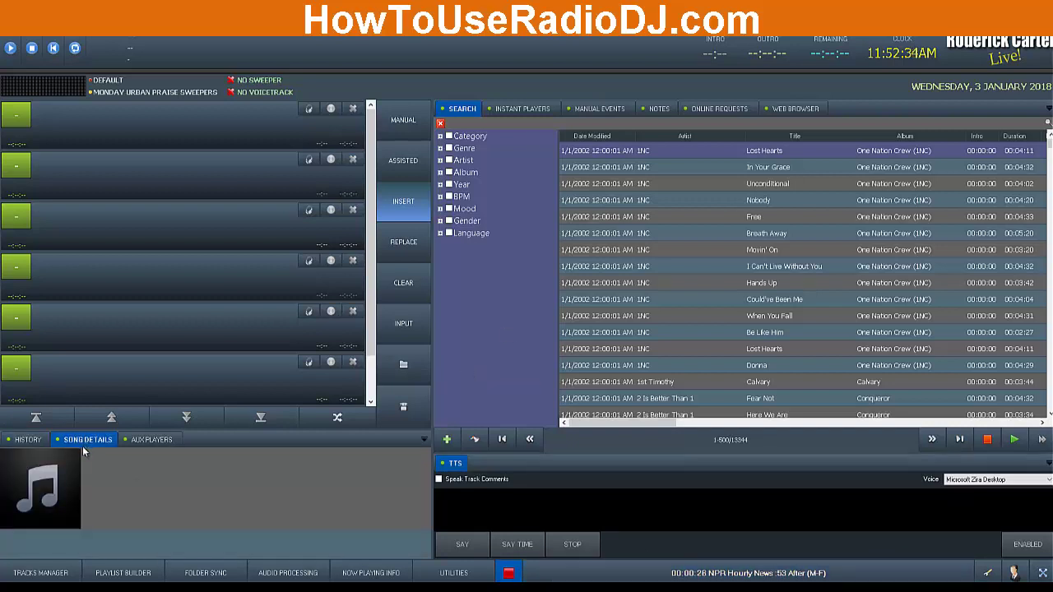
{"action": "left_click", "coordinate": [144, 442]}
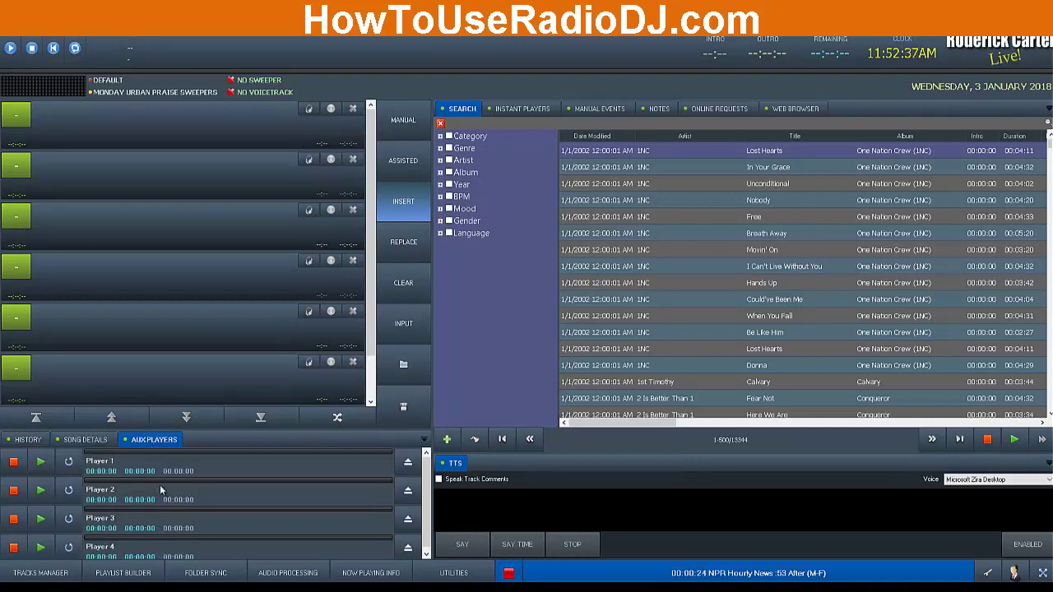